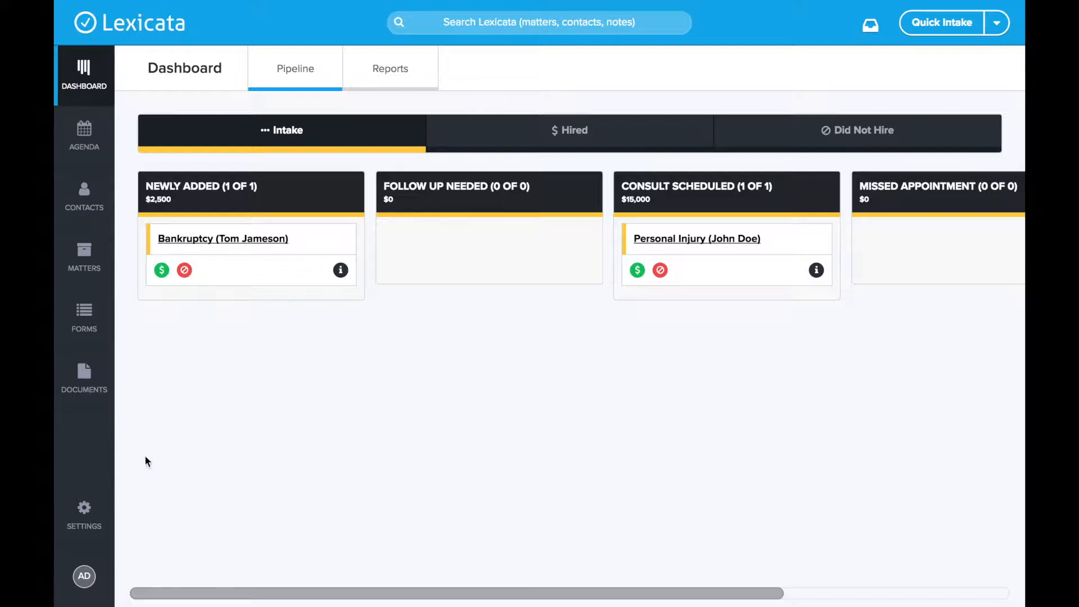
Step: Open the Email section of Settings, showing sync status and email template lists
left_click(96, 514)
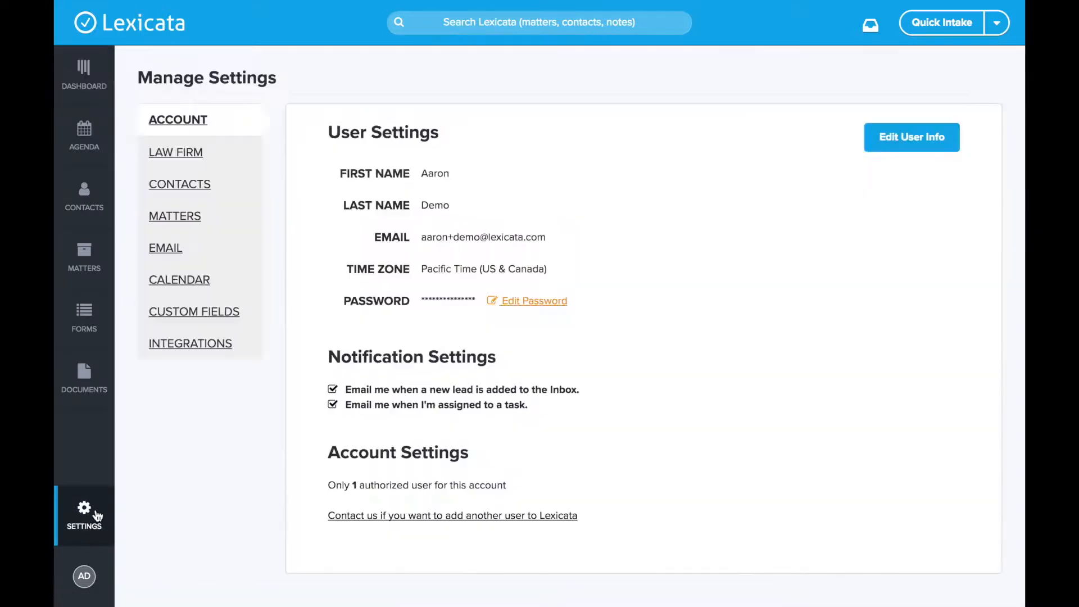
left_click(170, 249)
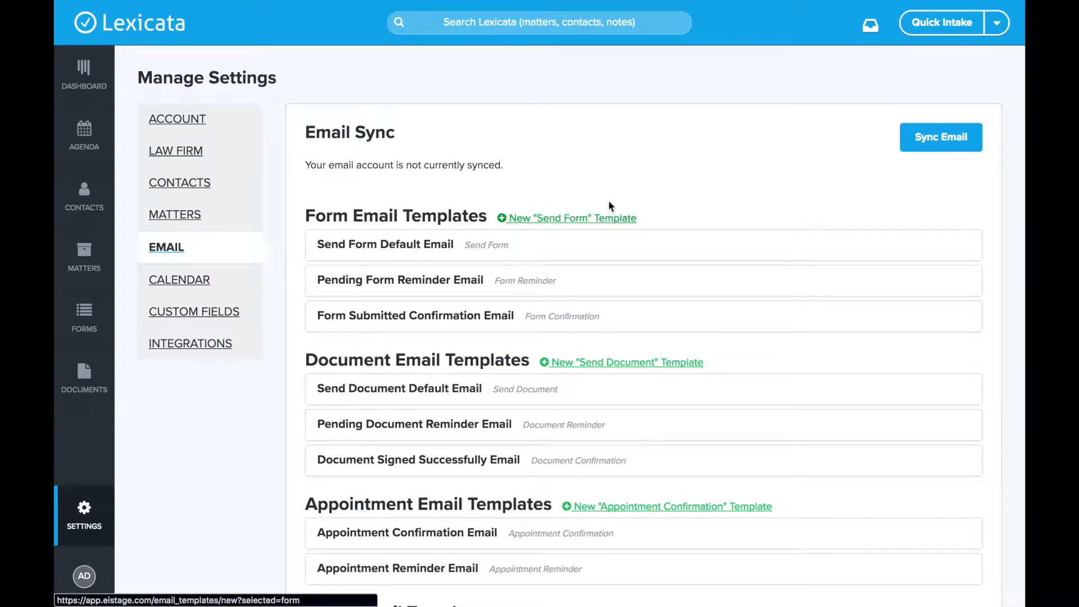
scroll(602, 141, "down", 3)
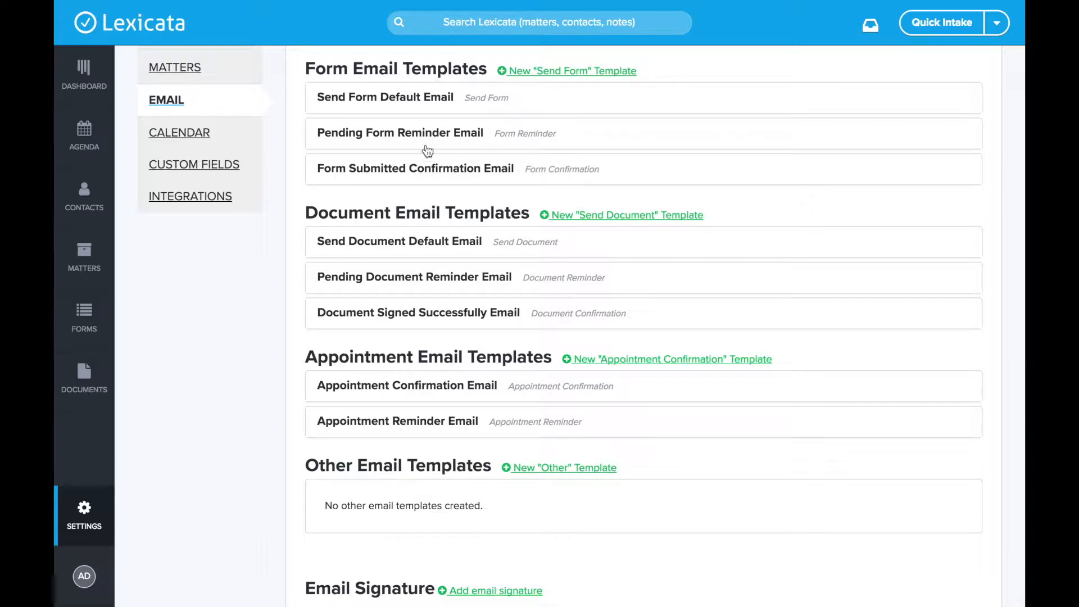
scroll(407, 404, "down", 3)
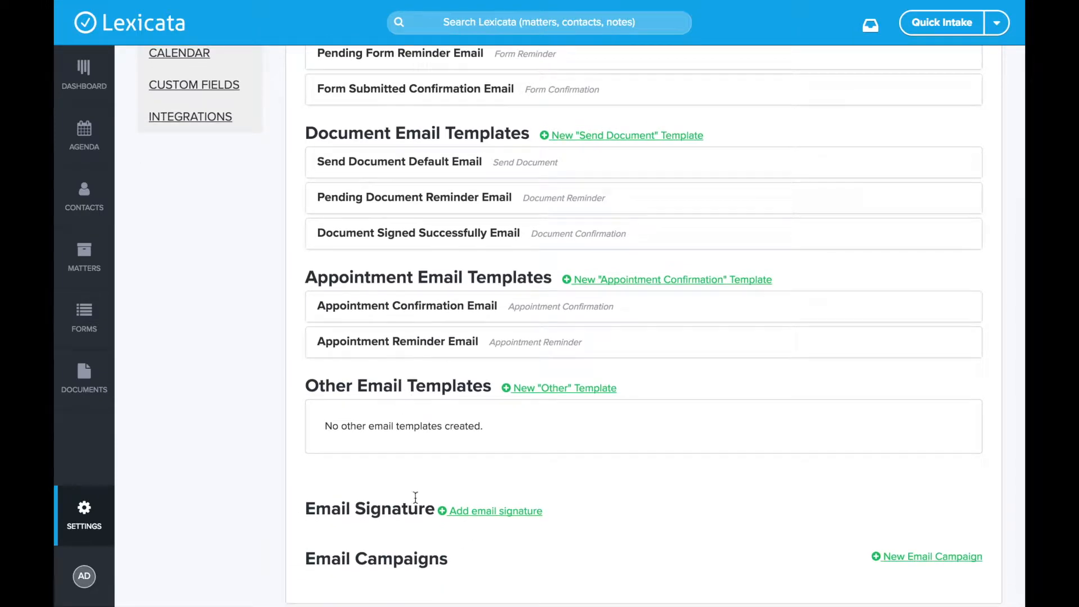
scroll(346, 456, "down", 1)
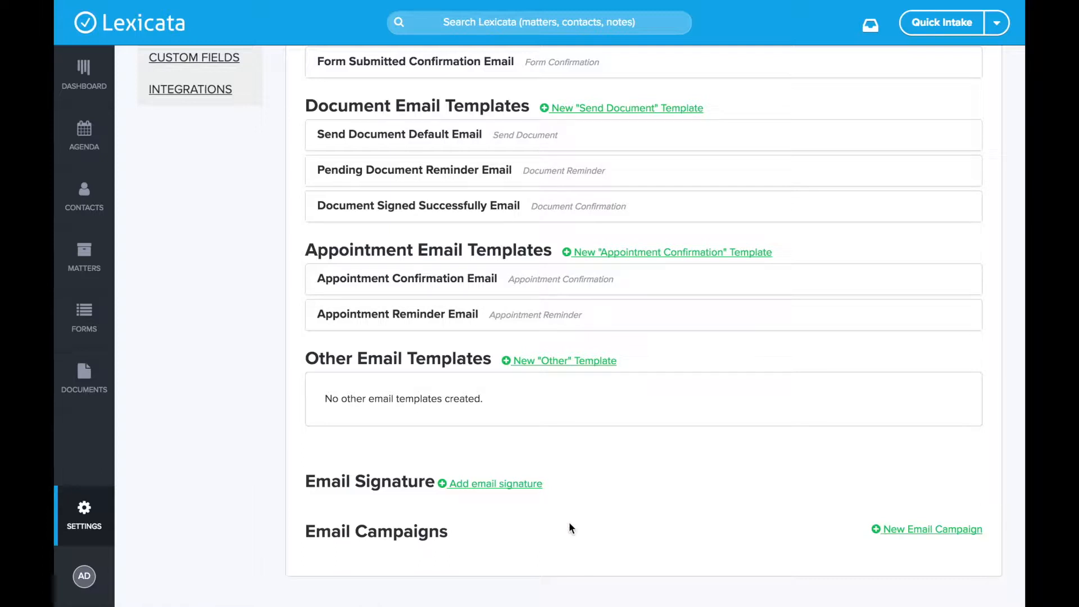
scroll(570, 527, "up", 3)
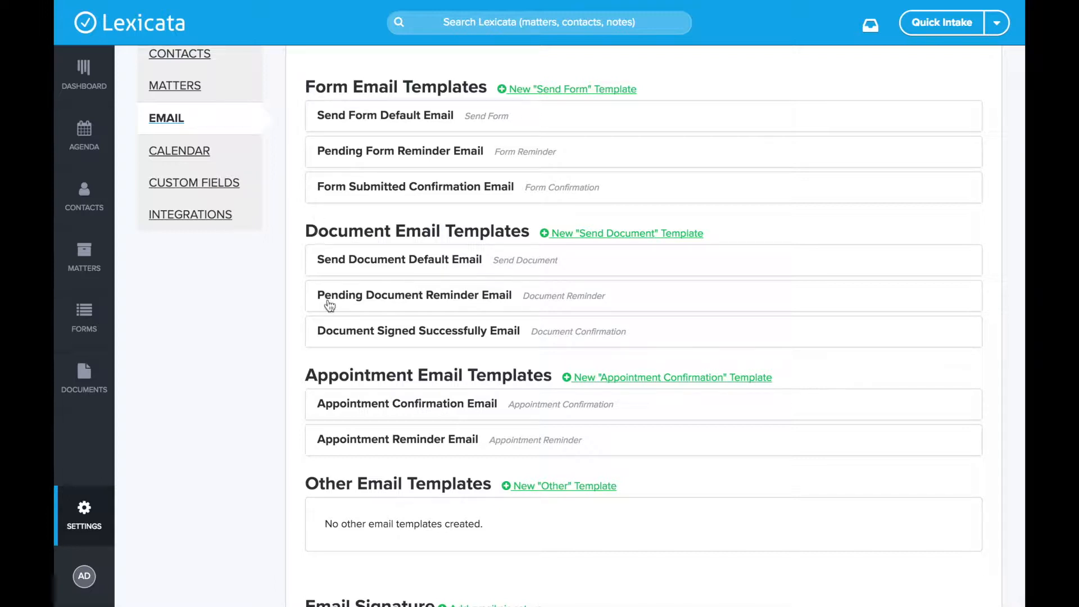
left_click_drag(305, 87, 392, 87)
left_click_drag(304, 231, 441, 231)
left_click_drag(307, 375, 463, 374)
left_click(307, 484)
left_click_drag(307, 484, 401, 482)
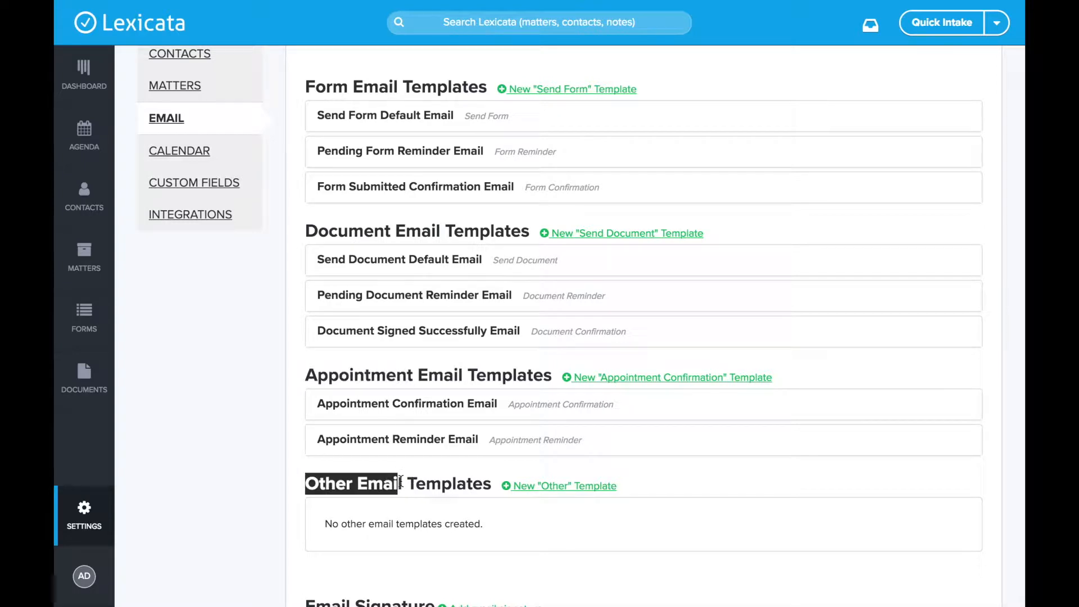
left_click(401, 482)
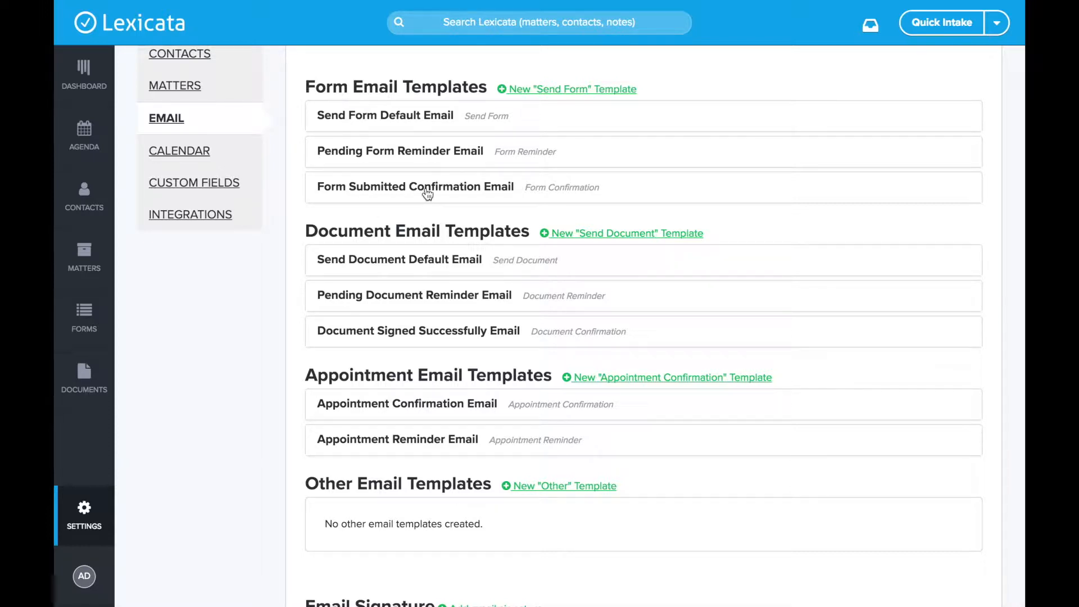
left_click_drag(307, 87, 489, 89)
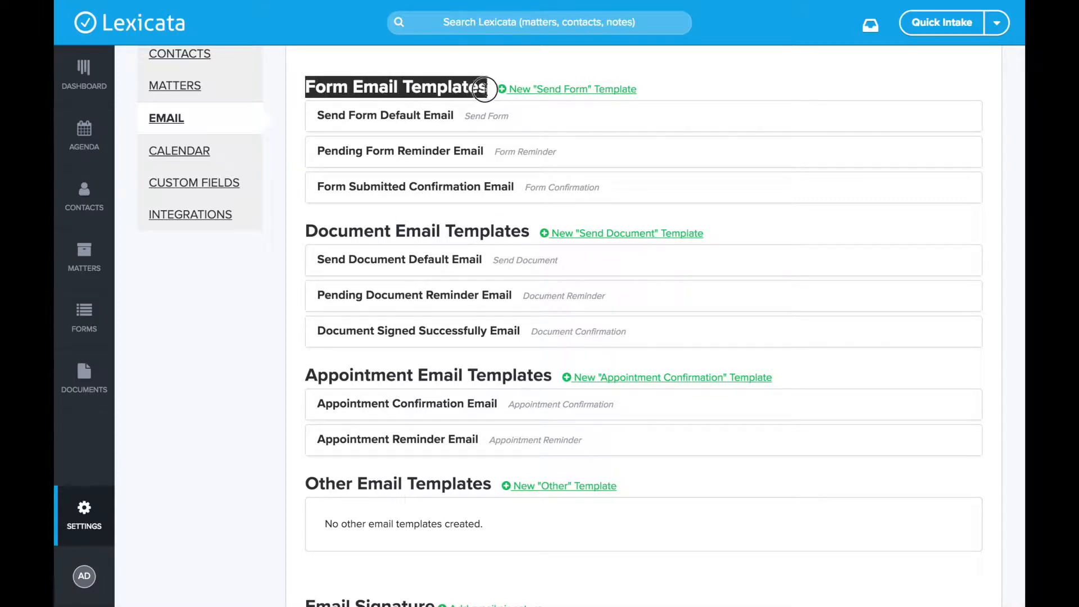
left_click(404, 79)
left_click_drag(303, 230, 532, 222)
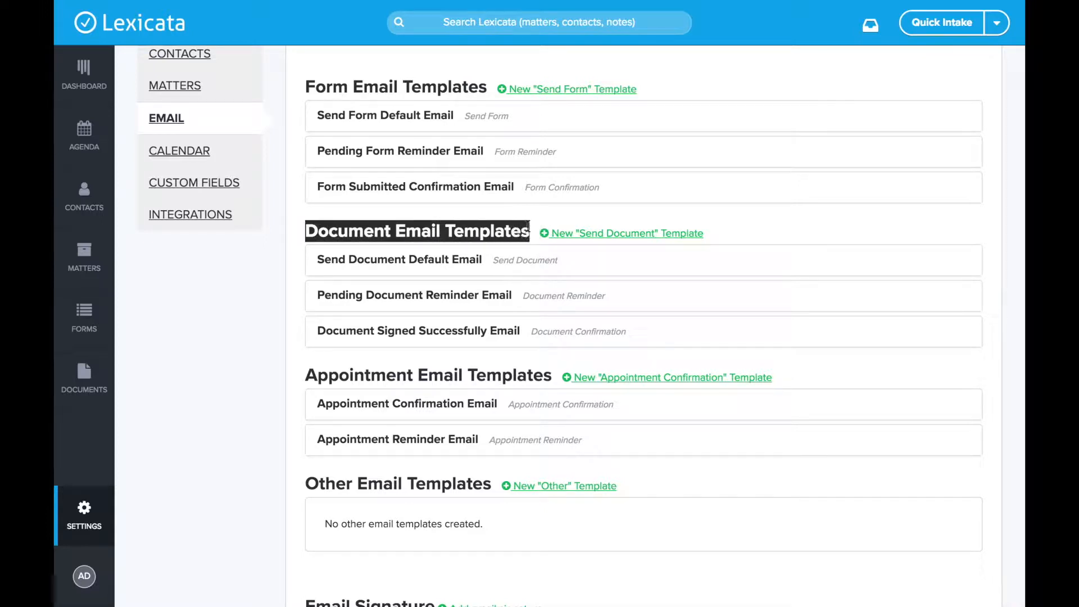
left_click(417, 228)
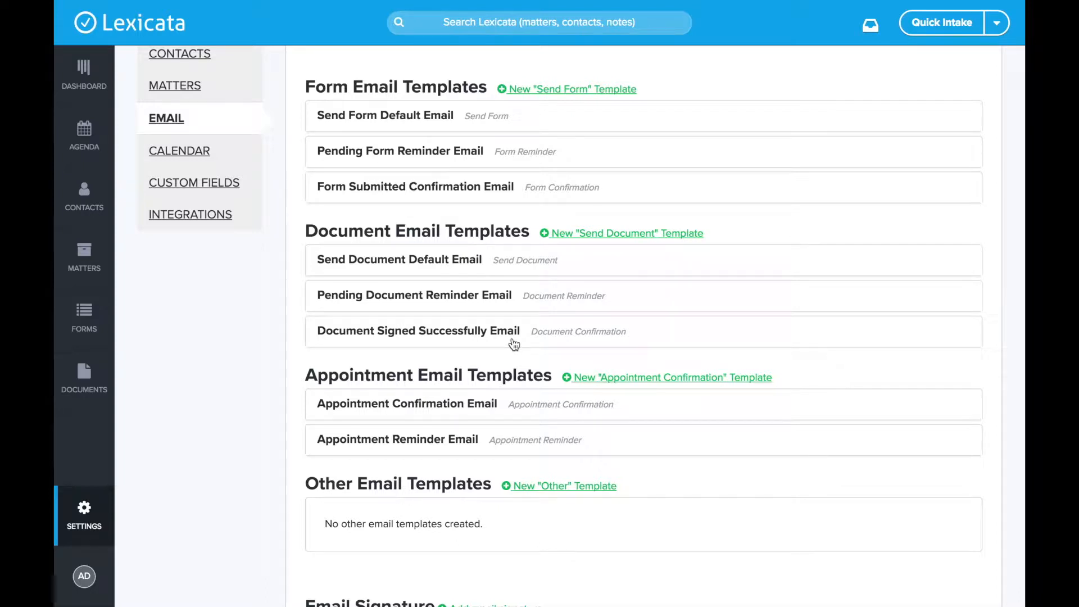
scroll(397, 313, "down", 2)
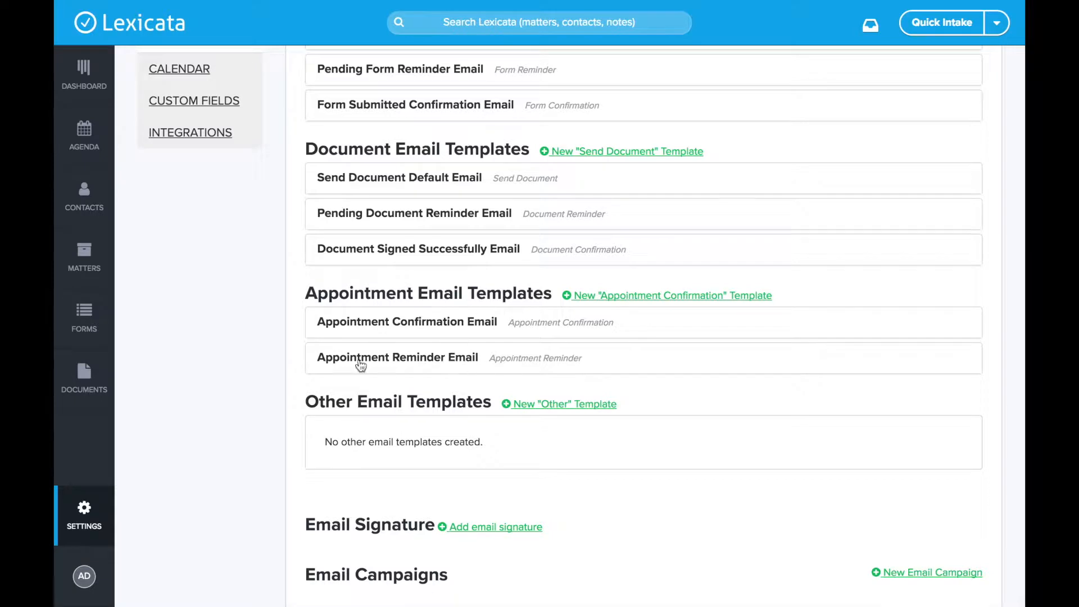
Step: Expand the Send Form Default Email template and open it for editing
scroll(439, 339, "up", 2)
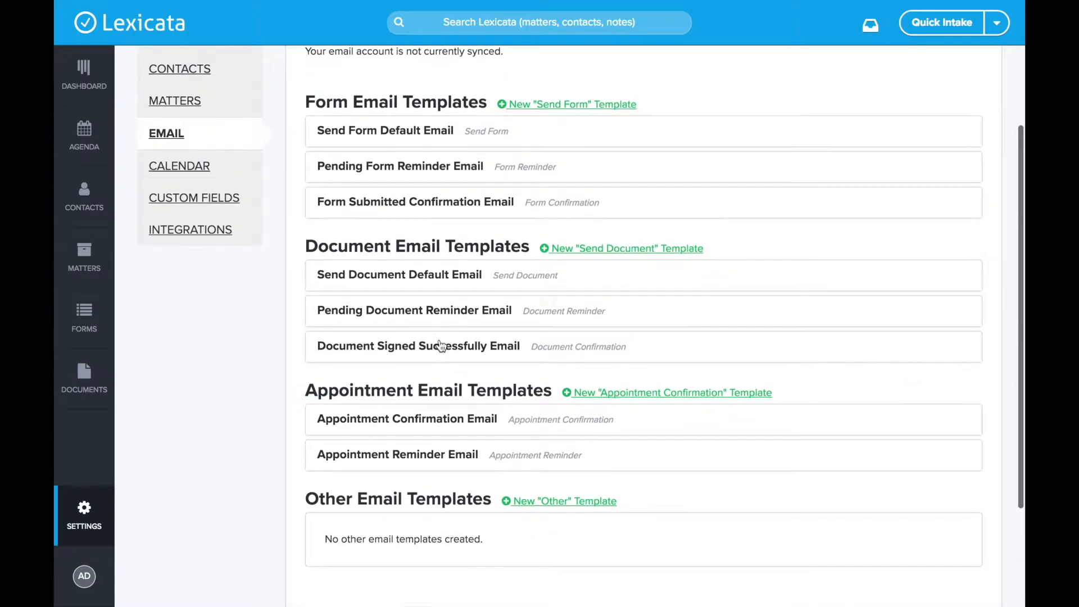
left_click(387, 134)
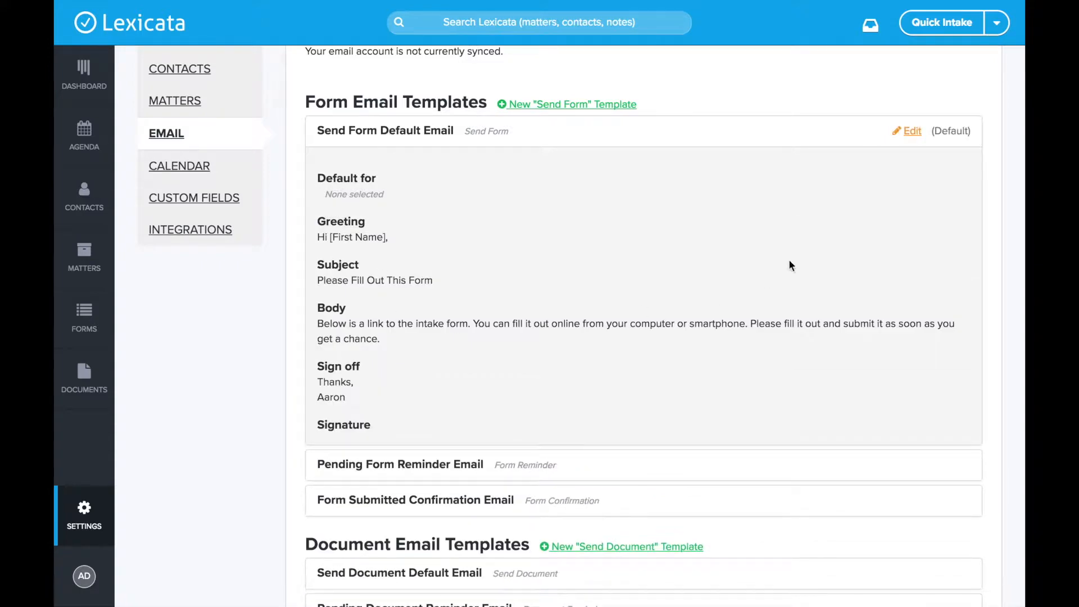
left_click(909, 133)
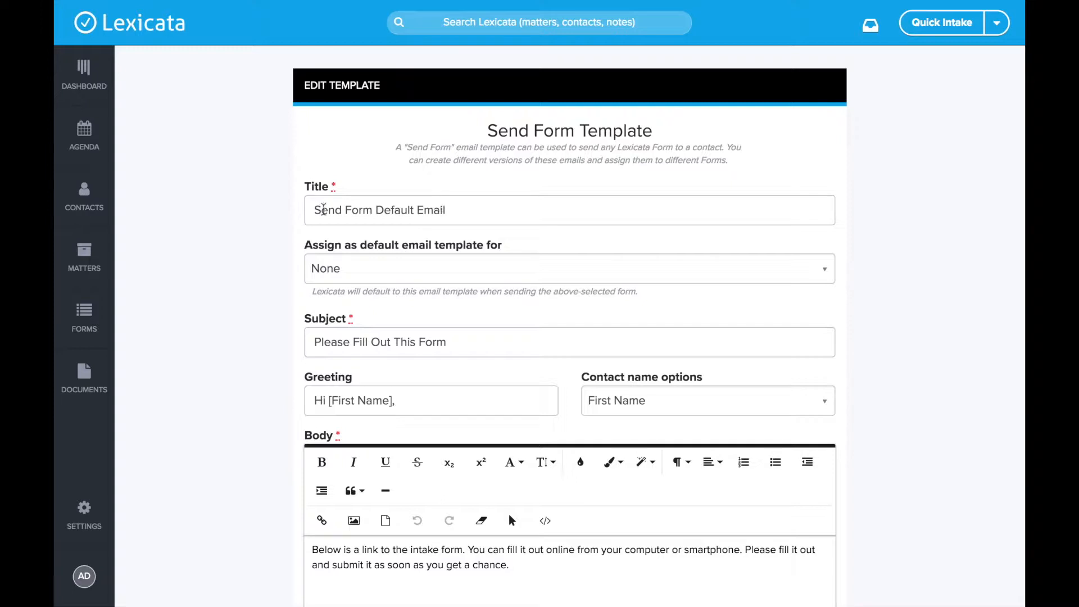
left_click_drag(313, 212, 483, 211)
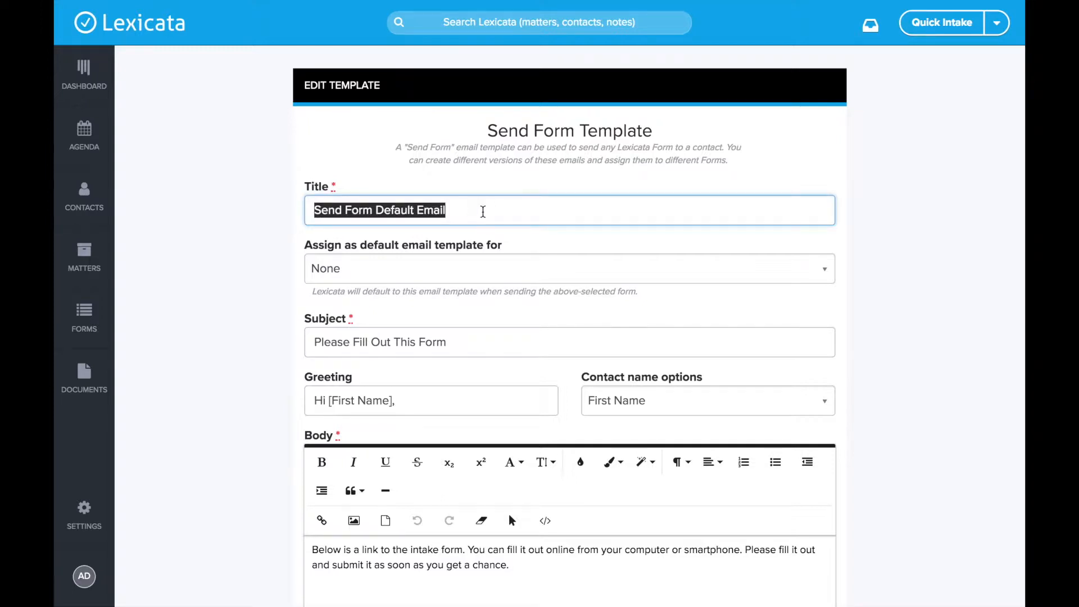
left_click(483, 212)
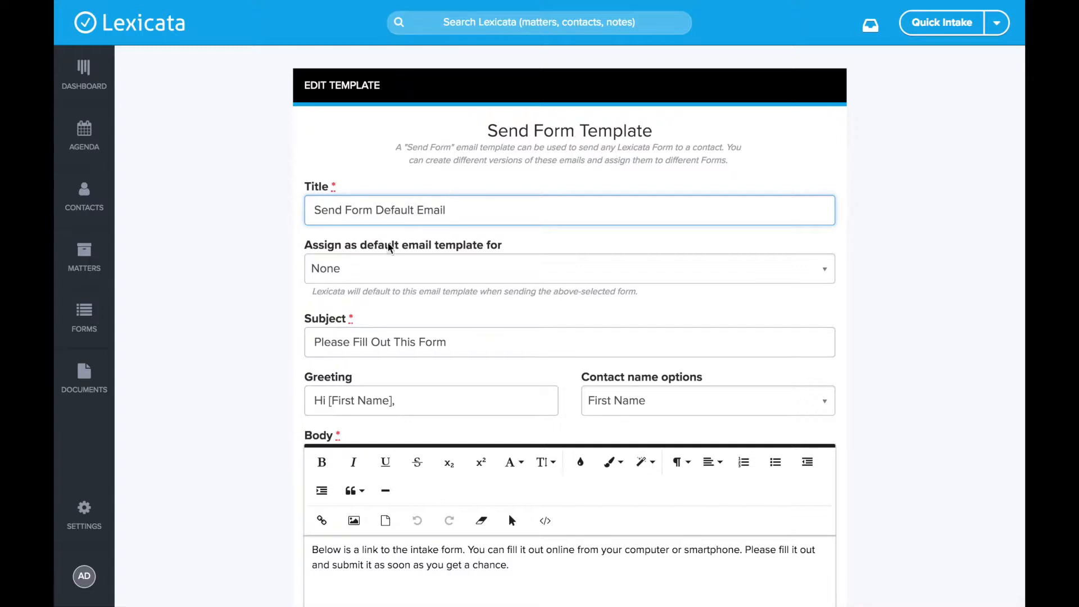
scroll(379, 190, "down", 2)
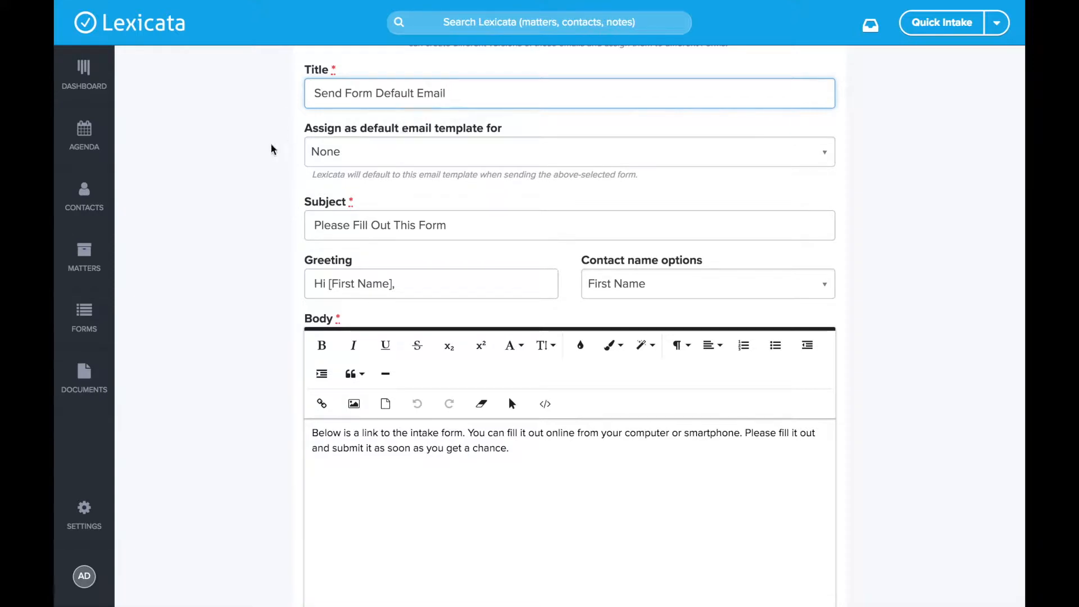
scroll(364, 171, "down", 1)
left_click(375, 186)
left_click_drag(374, 186, 505, 186)
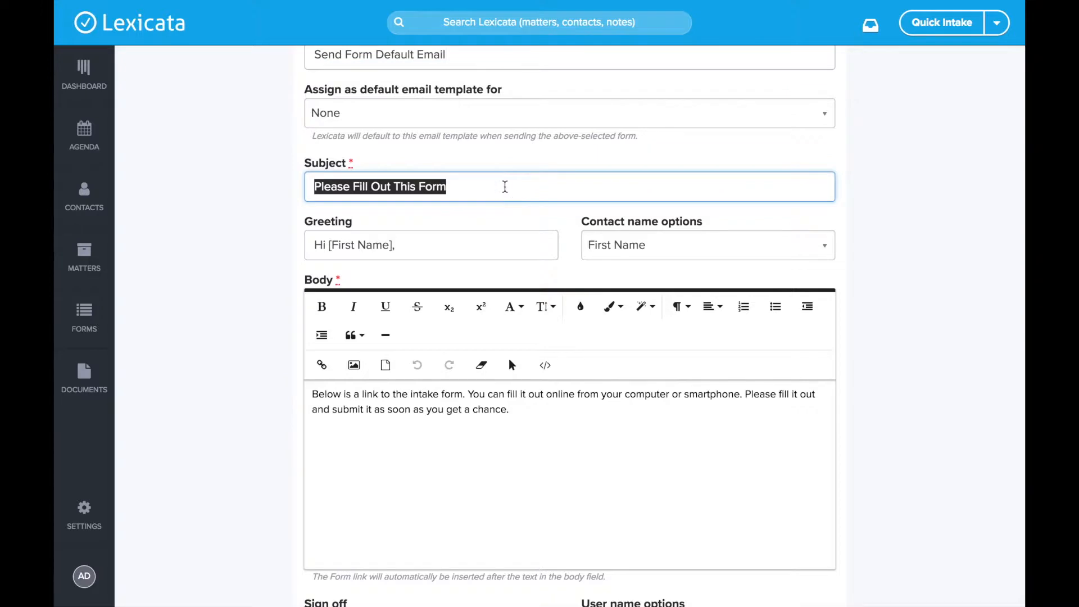
scroll(506, 186, "down", 1)
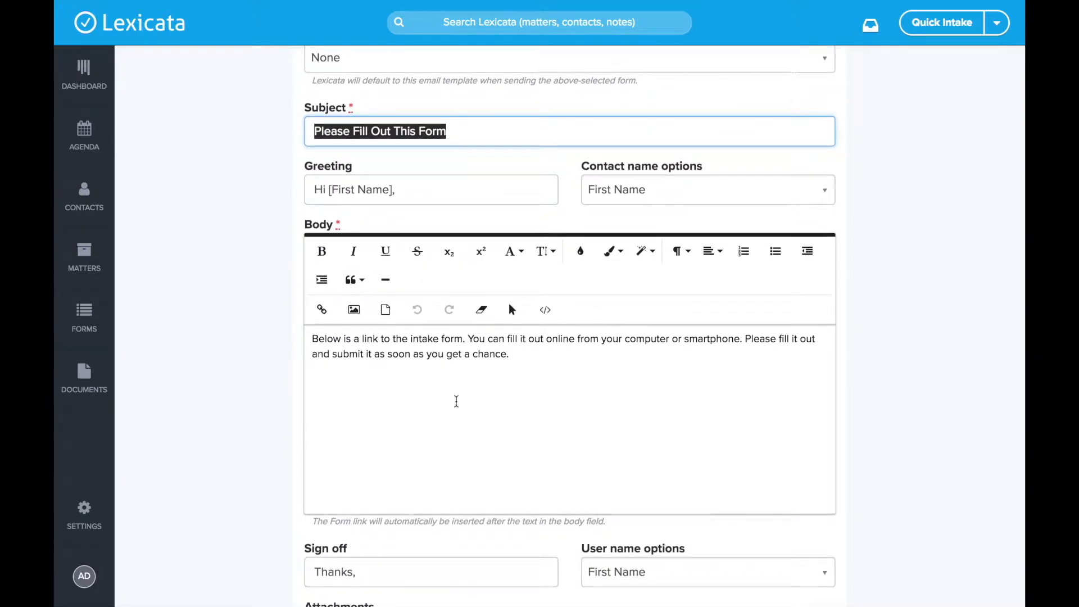
left_click(477, 399)
triple_click(534, 358)
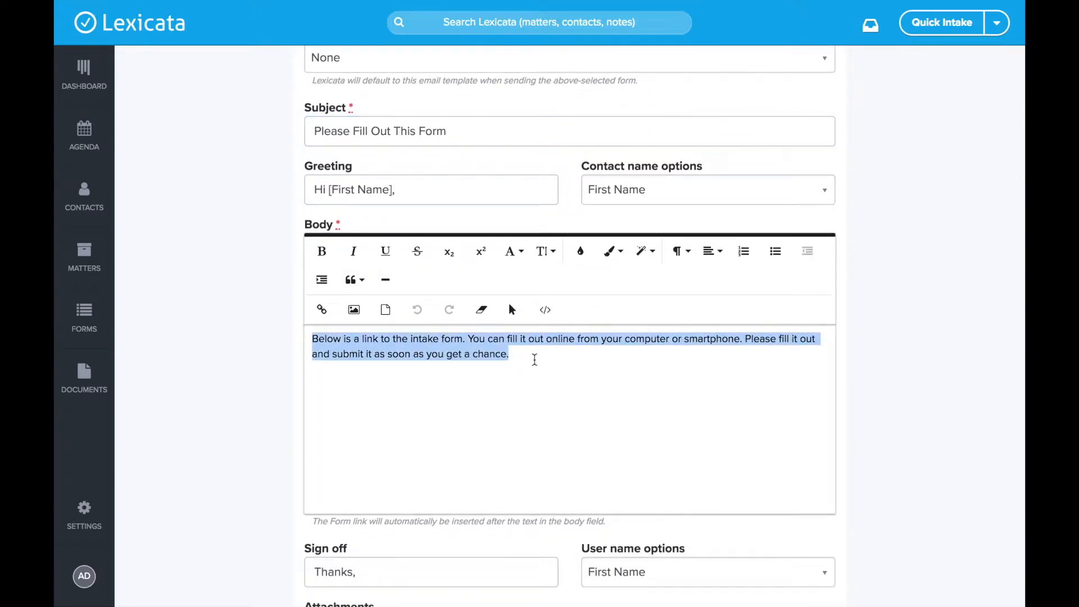
left_click(534, 360)
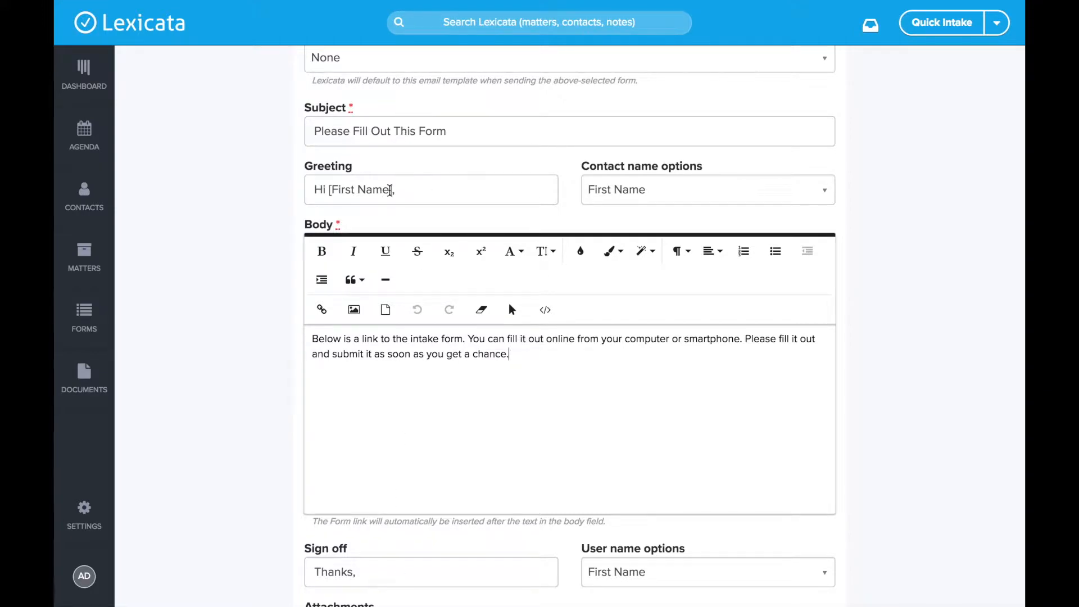
Step: Switch the greeting to [Salutation + Last Name], removing 'Hi' and the trailing comma
left_click_drag(309, 188, 429, 184)
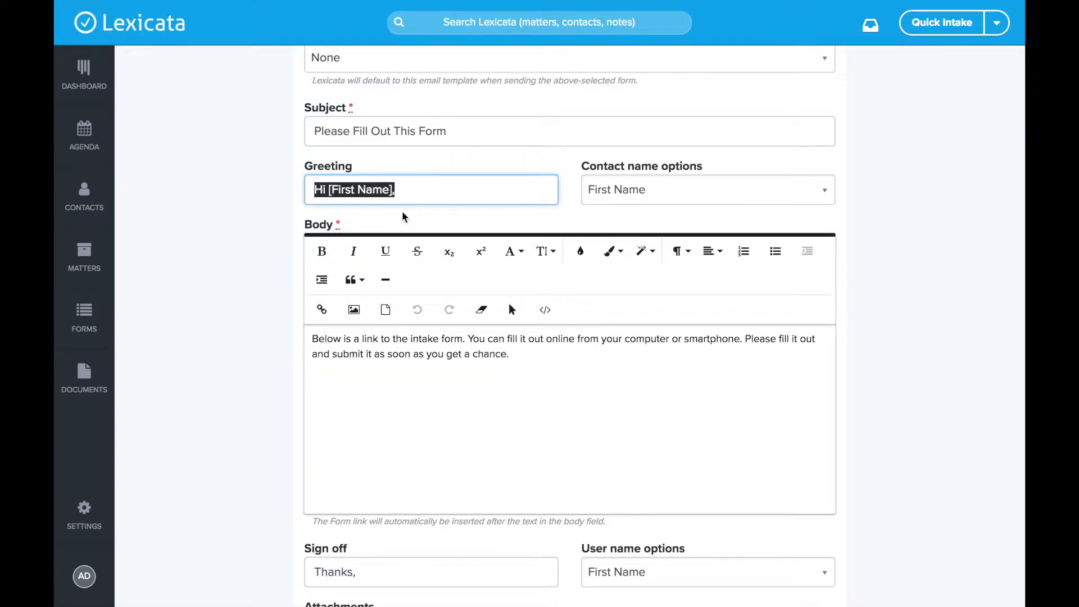
left_click(481, 201)
left_click(668, 192)
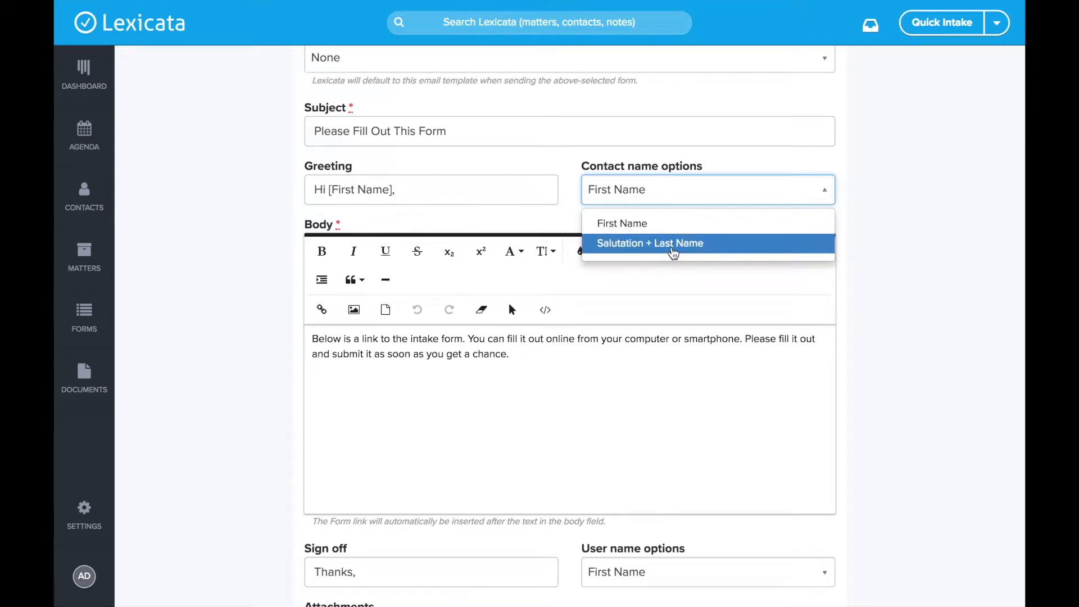
left_click(681, 242)
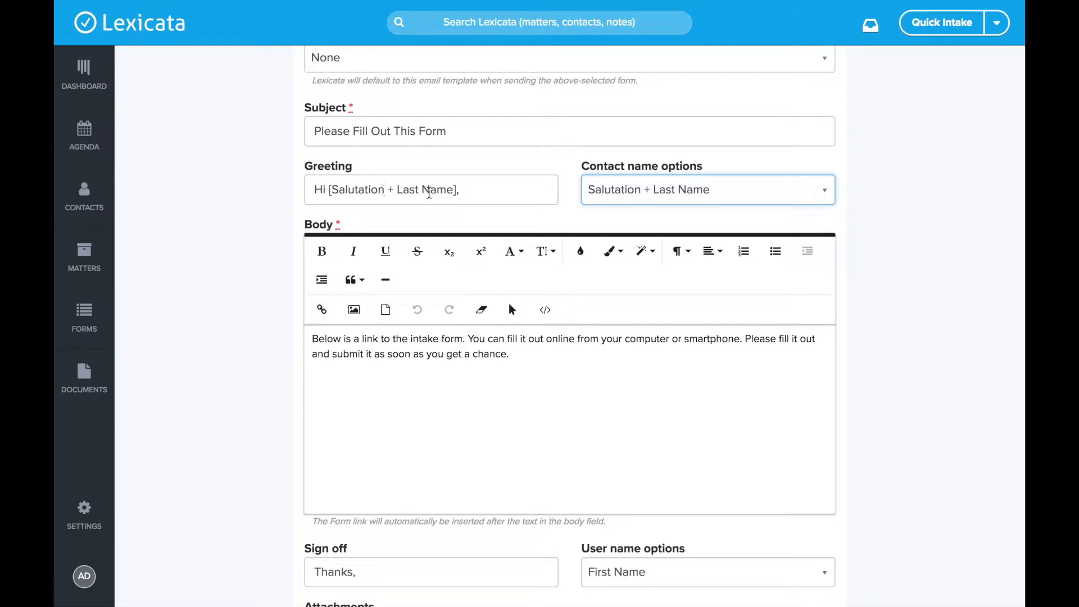
left_click_drag(330, 191, 265, 197)
key("BackSpace")
left_click(517, 189)
key("BackSpace")
type(":")
key("BackSpace")
Step: Set the greeting back to 'Hi [First Name],' using the First Name contact option
left_click_drag(496, 180, 285, 193)
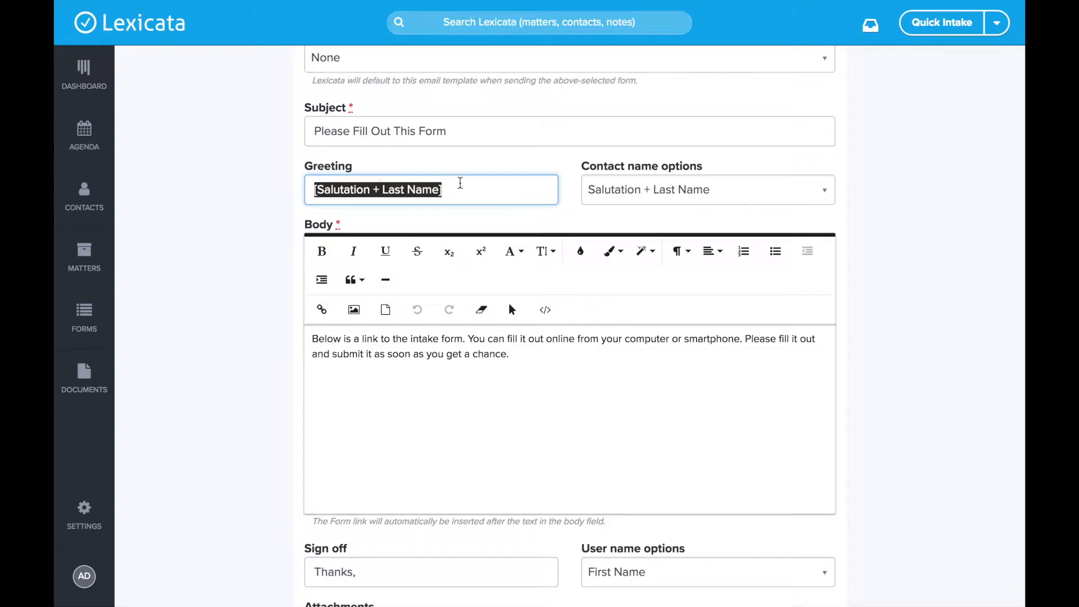
left_click(502, 197)
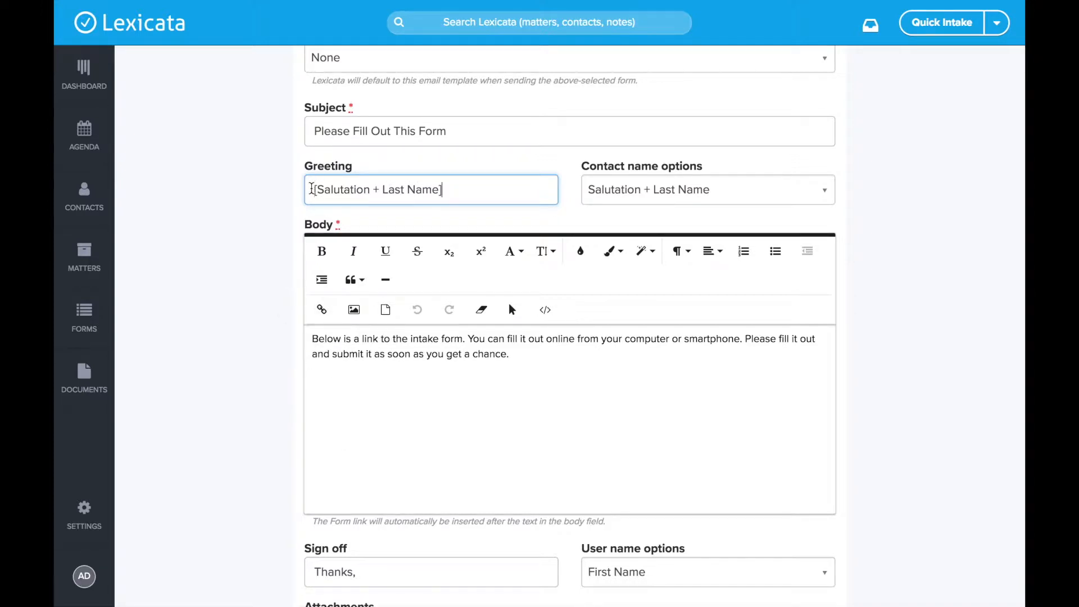
left_click(666, 198)
left_click(642, 235)
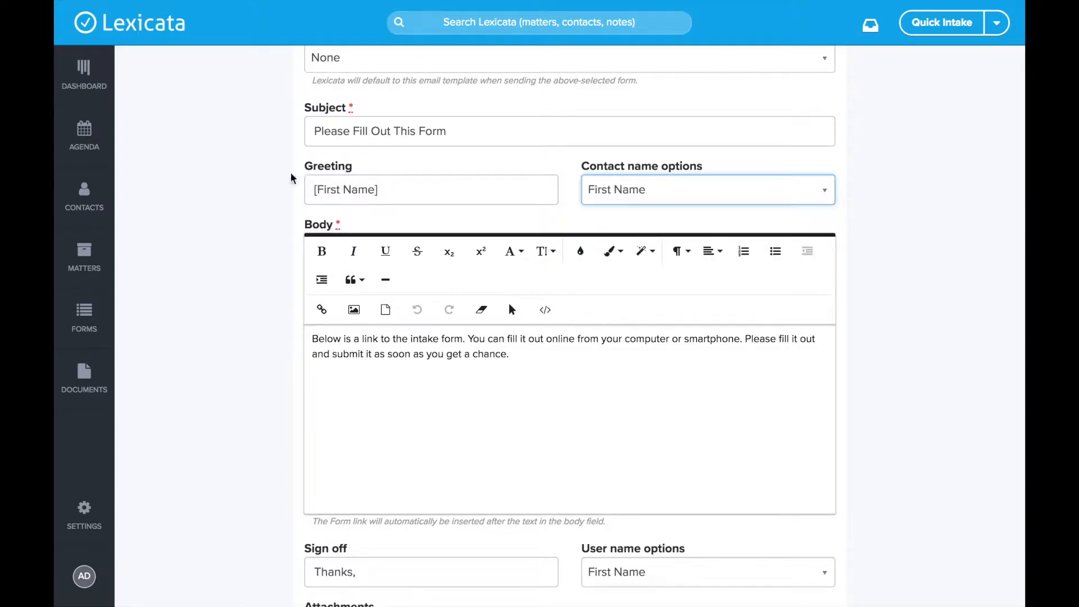
left_click(310, 189)
type("Hi")
left_click(498, 188)
type(",")
left_click(259, 173)
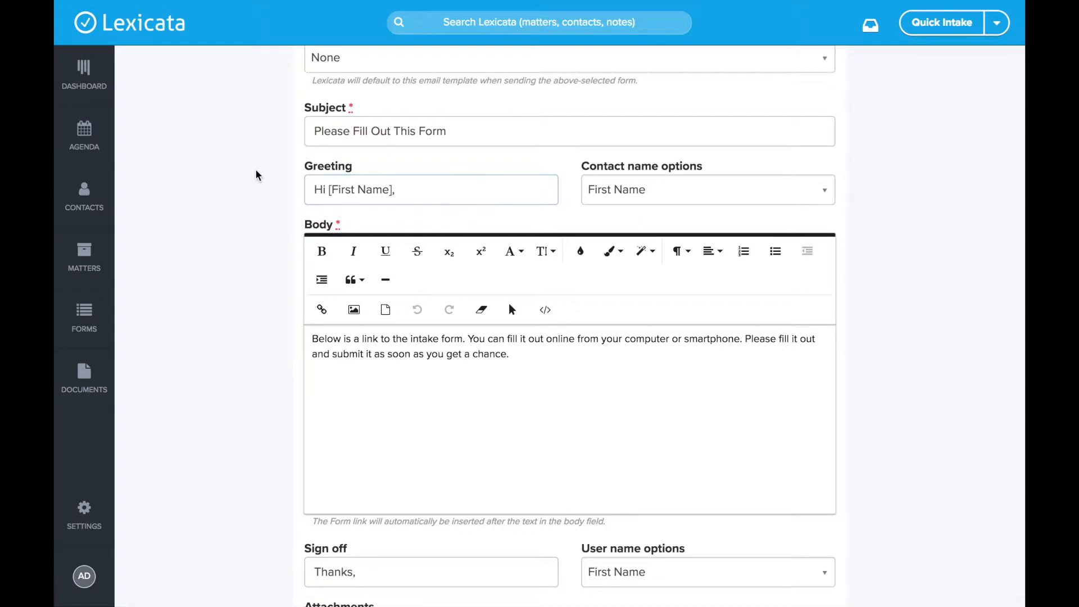
scroll(258, 174, "down", 3)
left_click(366, 448)
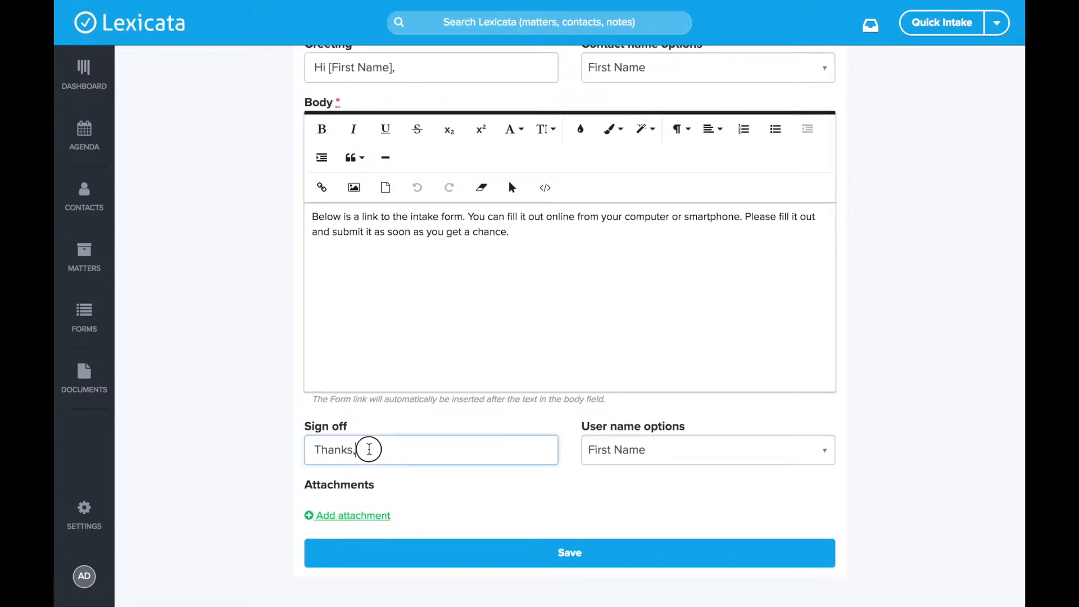
left_click_drag(420, 453, 251, 458)
key("BackSpace")
left_click(666, 450)
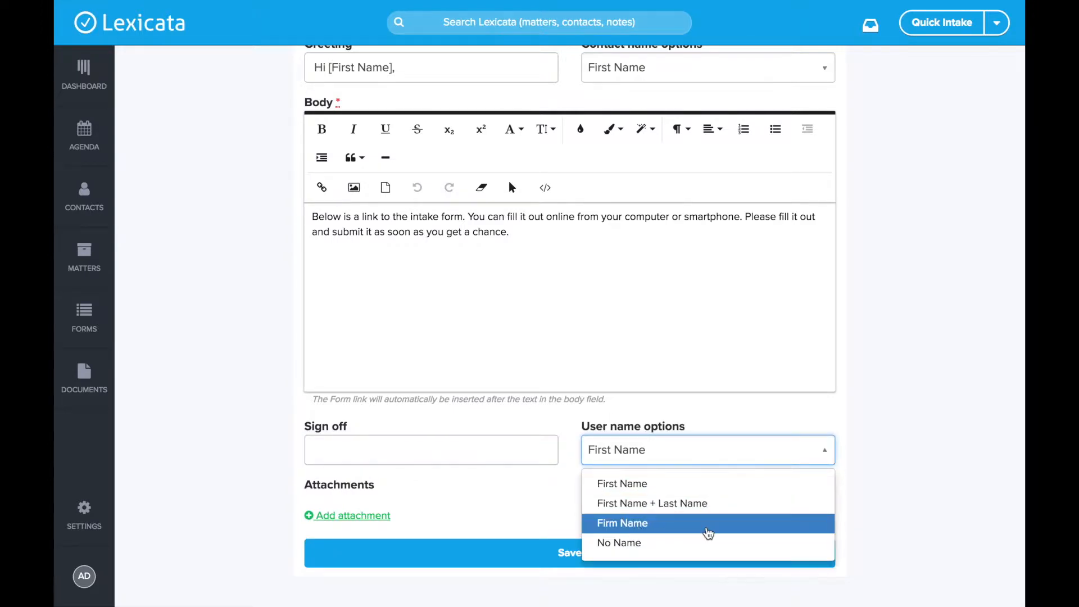
left_click(668, 414)
left_click(421, 460)
type("Thanks,")
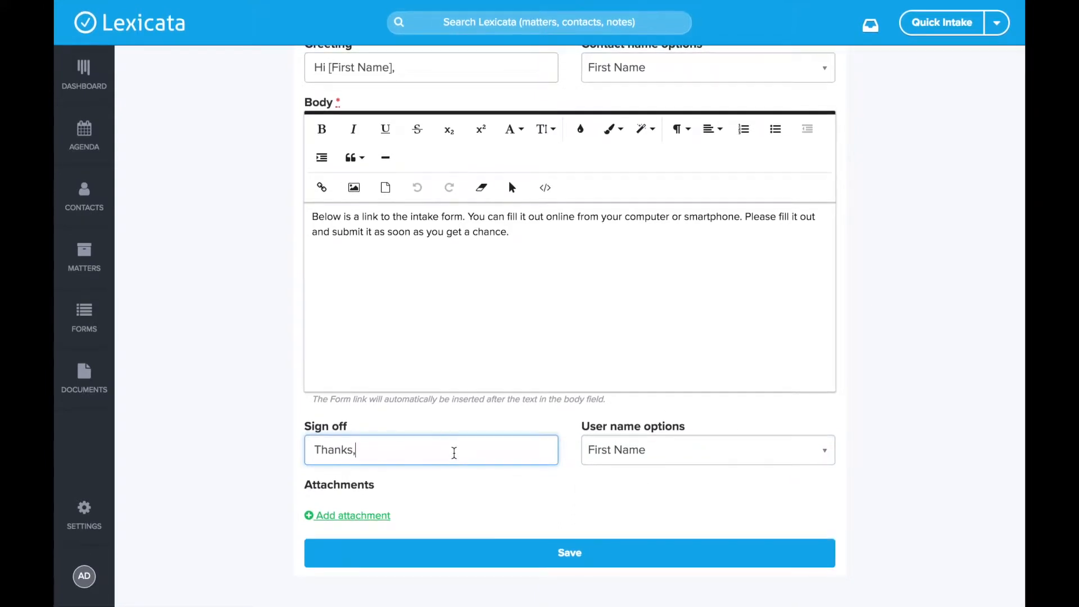
left_click(455, 488)
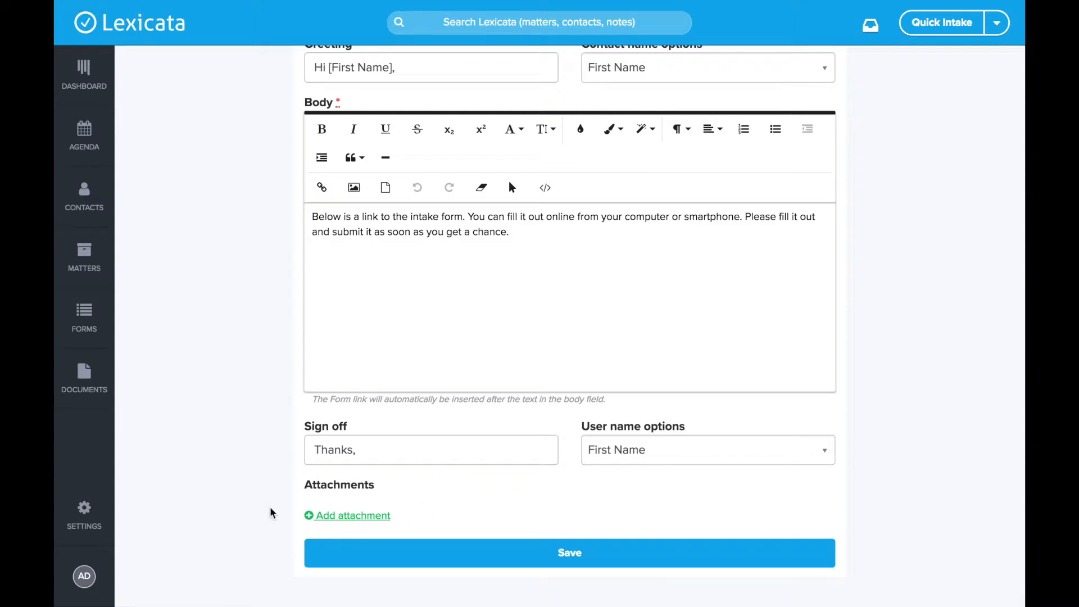
left_click_drag(624, 401, 304, 408)
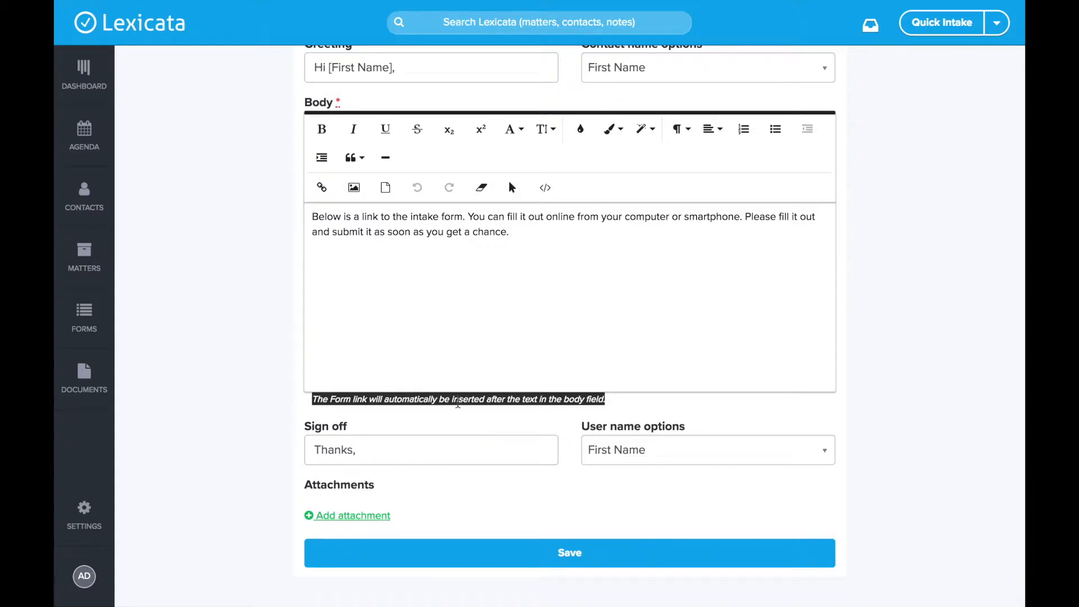
scroll(479, 407, "up", 1)
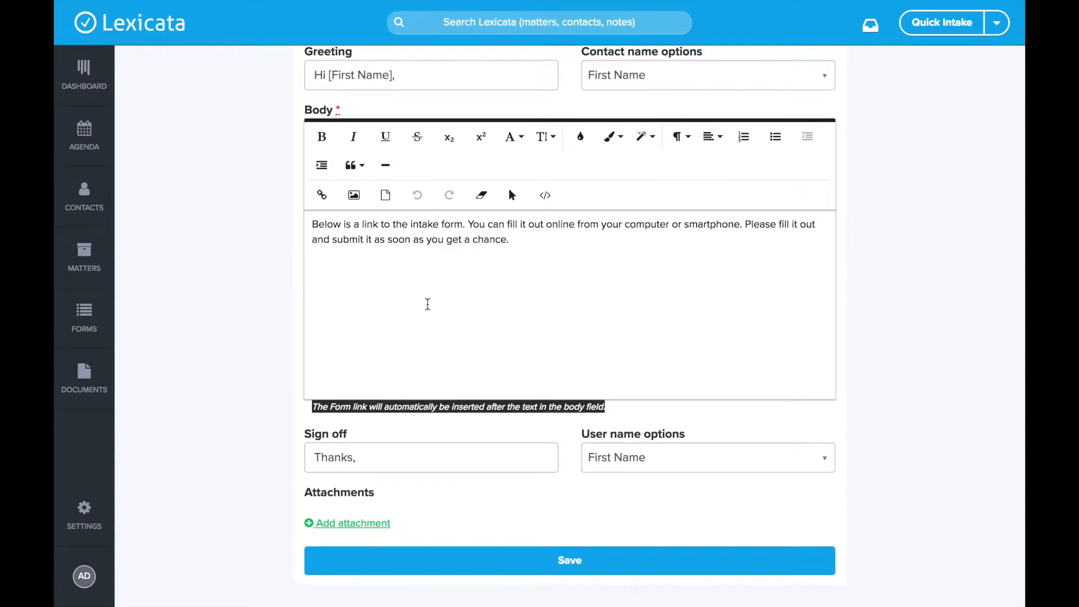
scroll(428, 304, "up", 1)
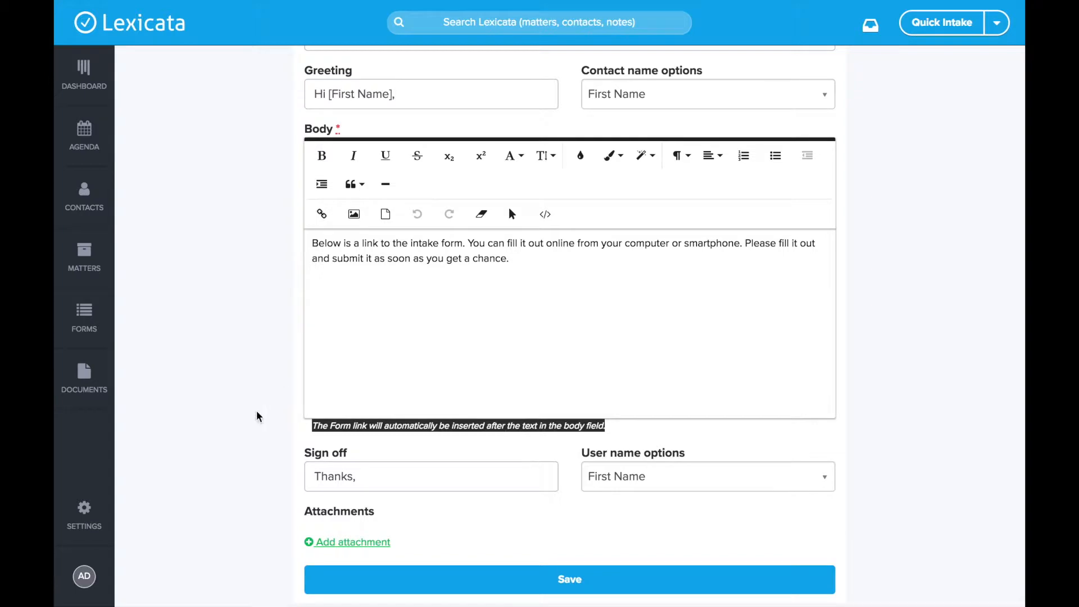
left_click(362, 313)
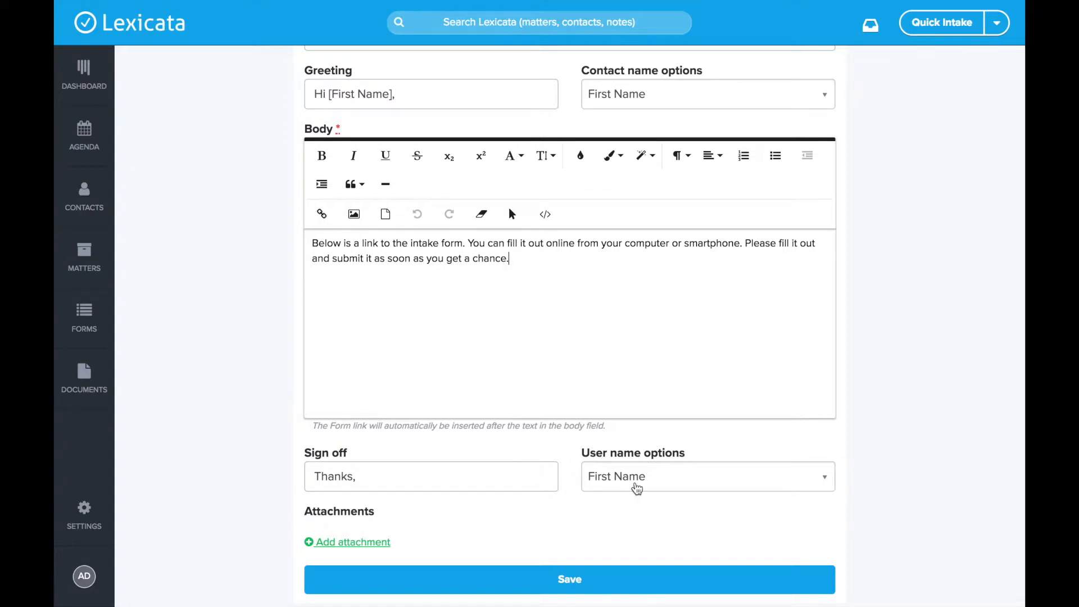
Step: Save the edited Send Form Default Email template
scroll(635, 488, "up", 5)
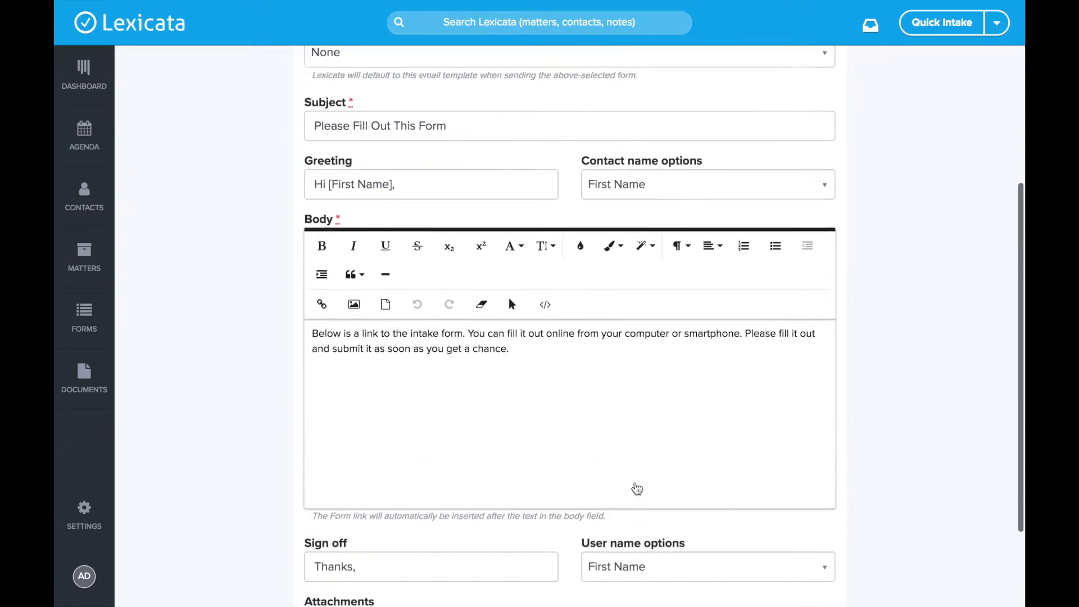
scroll(634, 487, "down", 5)
left_click(621, 562)
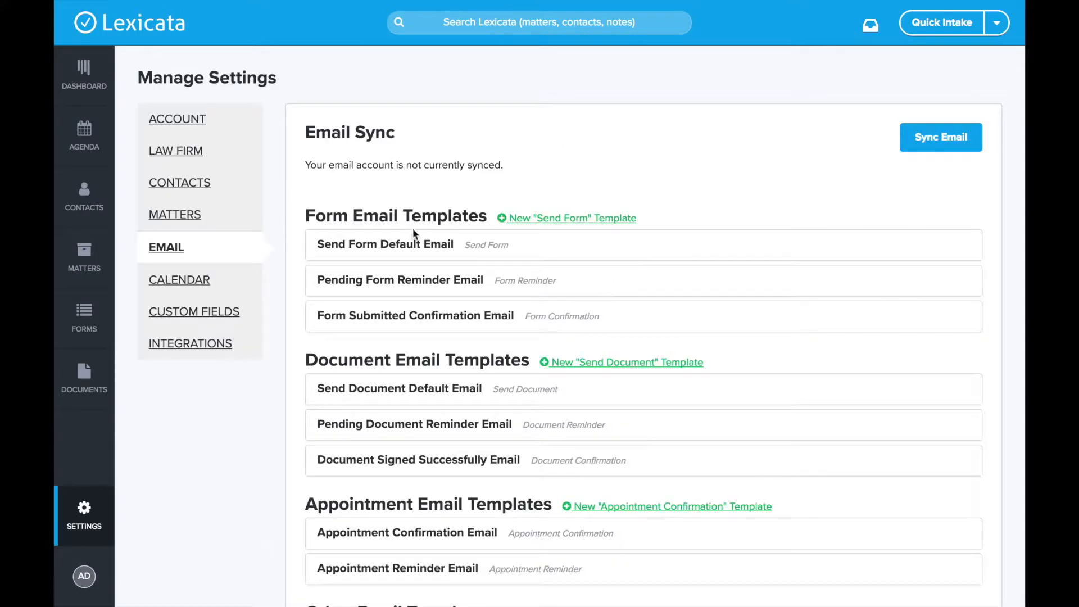
Step: Scroll down to the Other Email Templates section, which still lists no templates
scroll(503, 297, "down", 2)
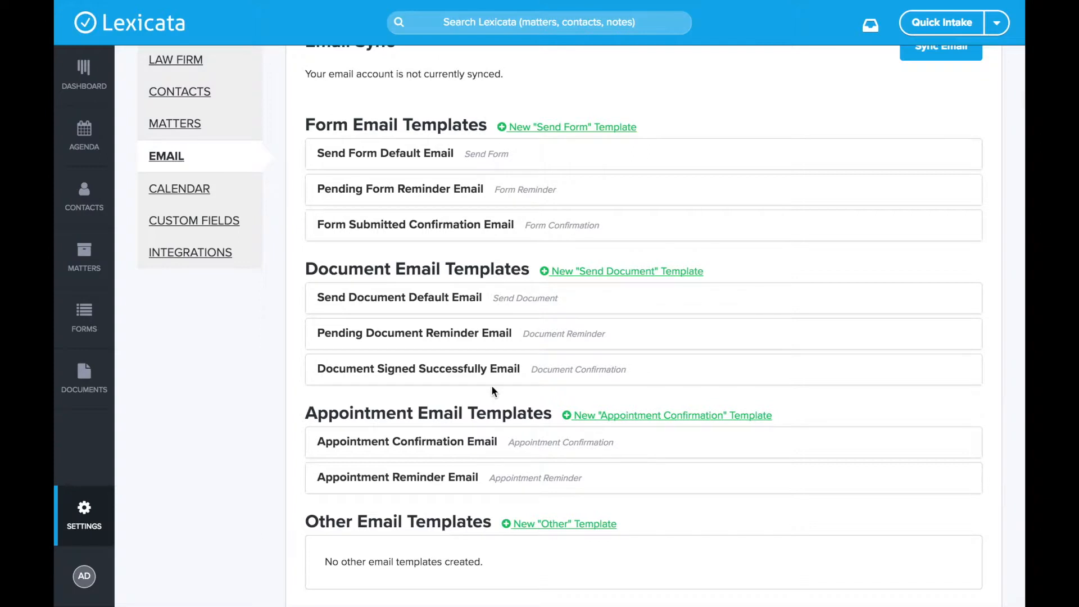
scroll(492, 388, "down", 2)
scroll(491, 386, "down", 1)
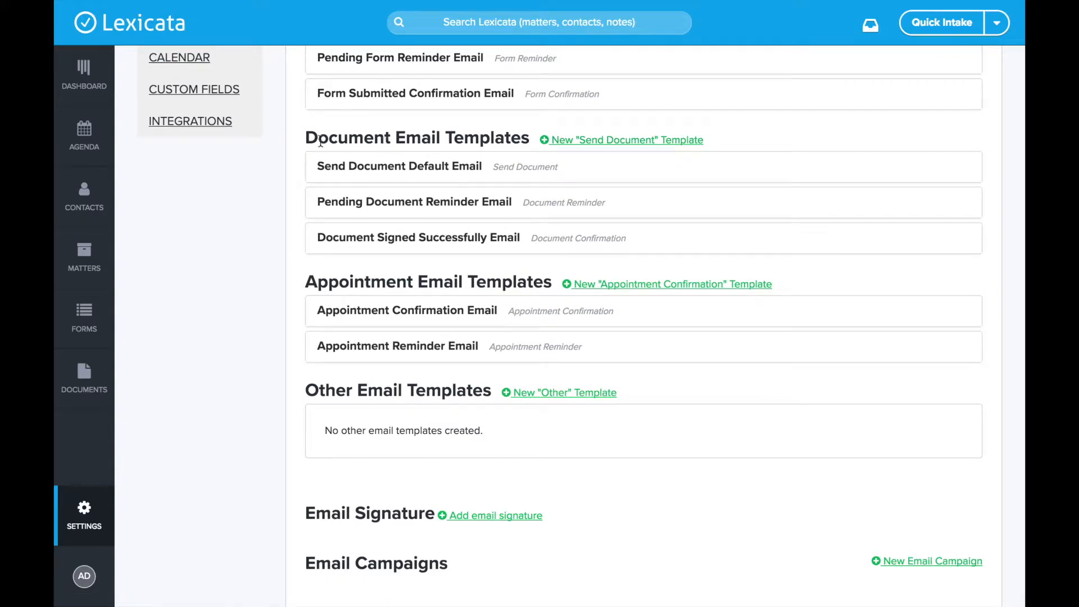
scroll(488, 386, "down", 1)
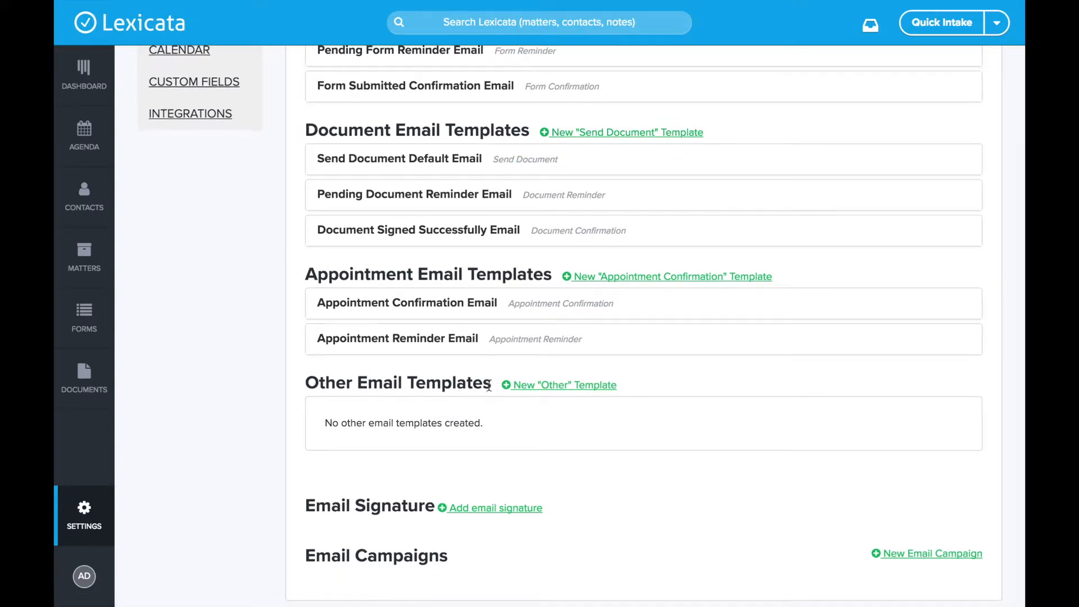
scroll(488, 387, "down", 1)
left_click_drag(307, 358, 493, 353)
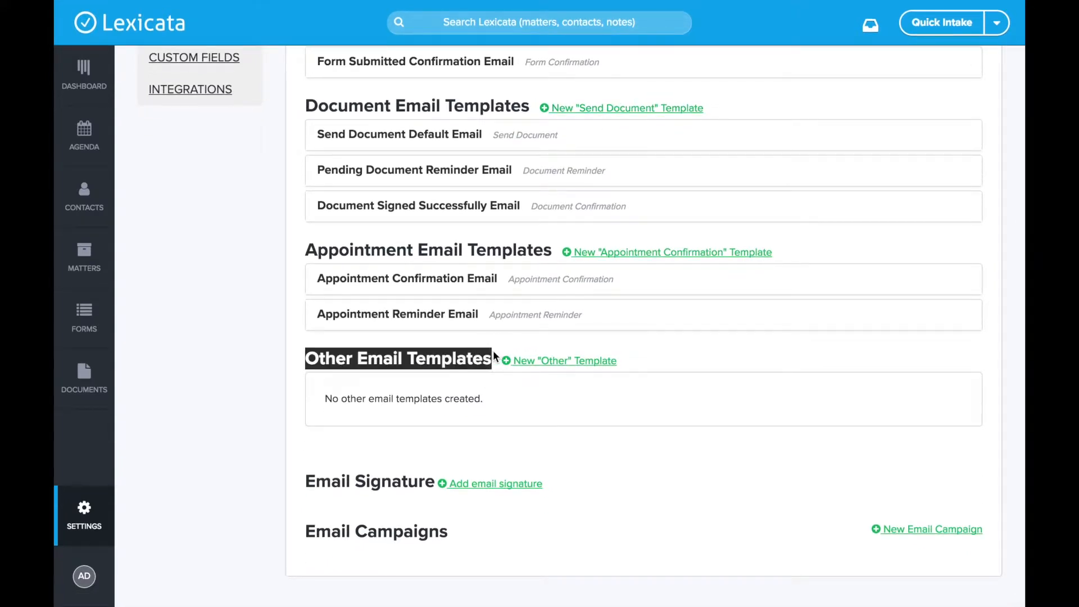
left_click(455, 356)
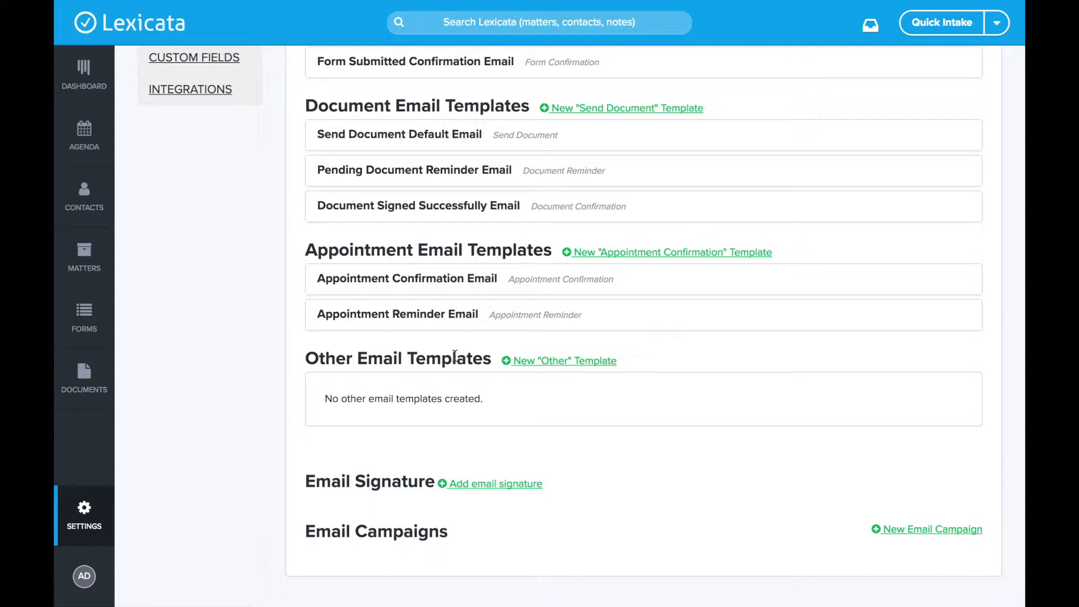
Step: Create an Other template titled 'Referral Partner Check In' with subject 'How have you been?'
left_click(555, 367)
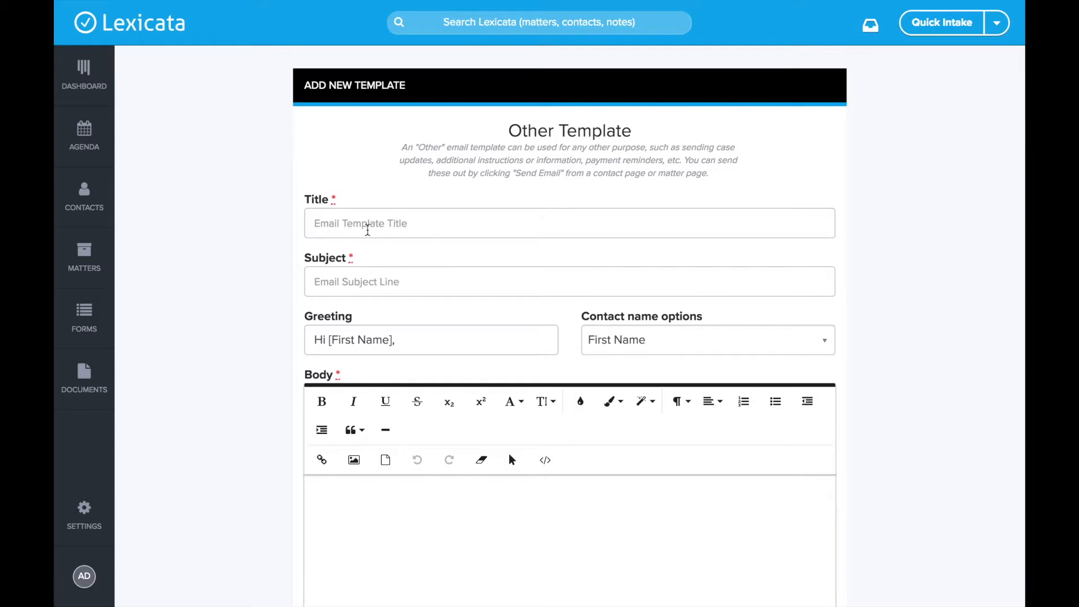
left_click(367, 230)
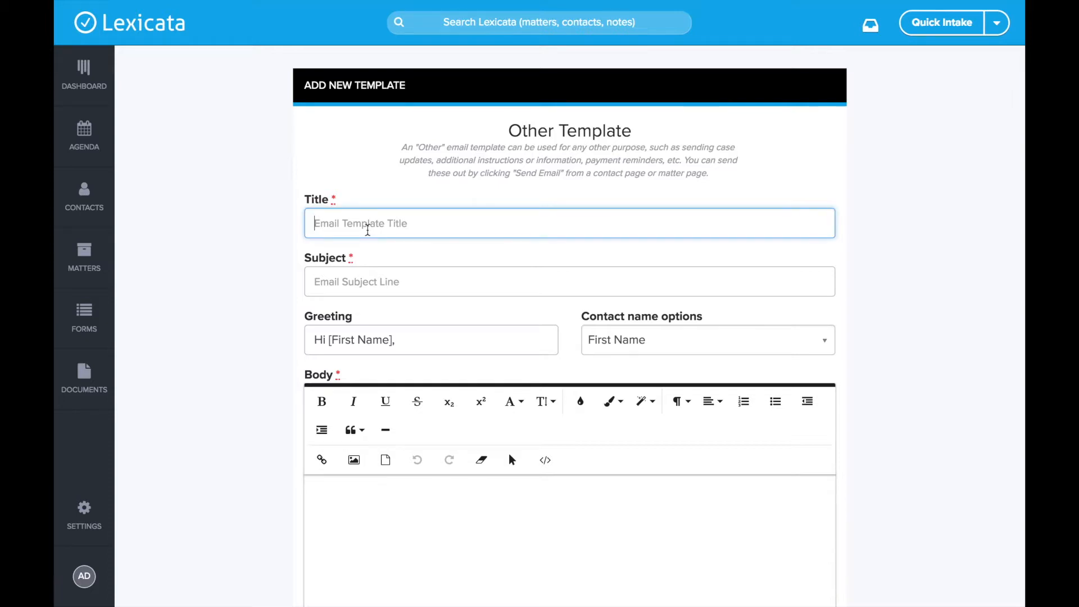
type("Referral ")
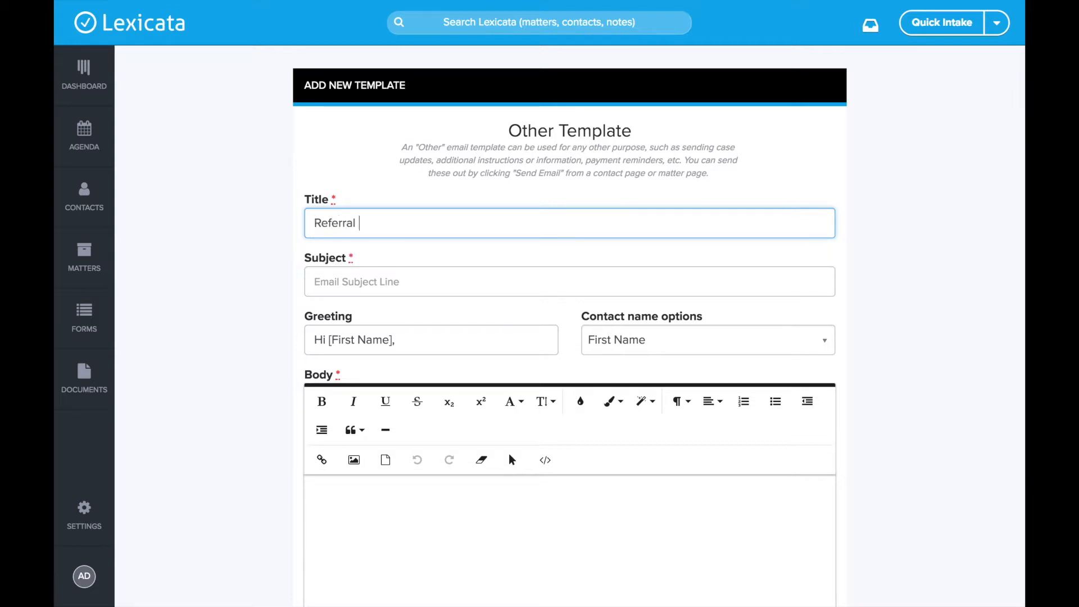
type("Partner Check In")
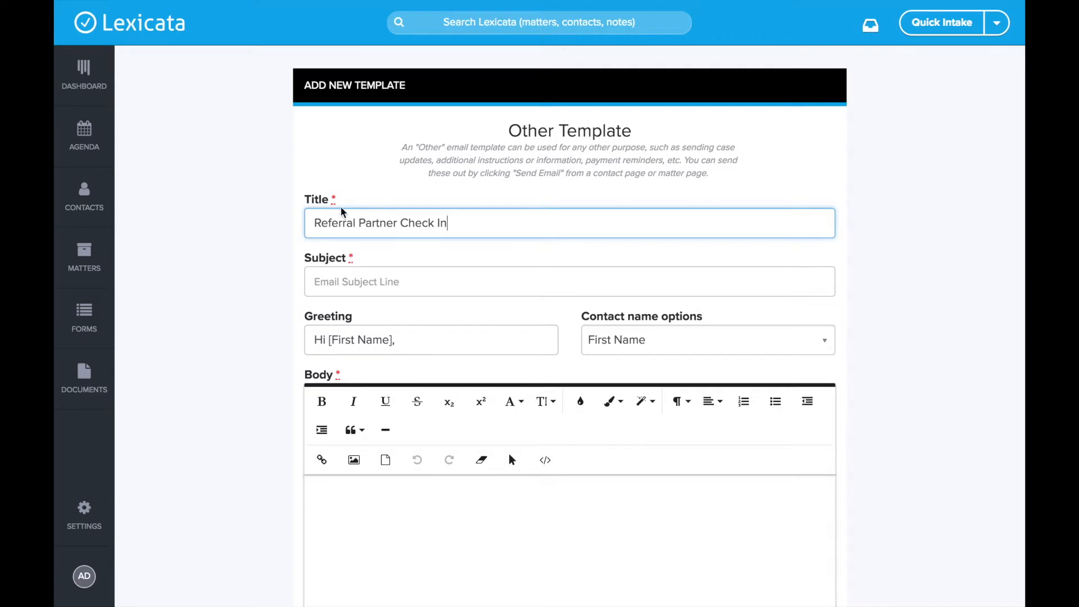
left_click(332, 276)
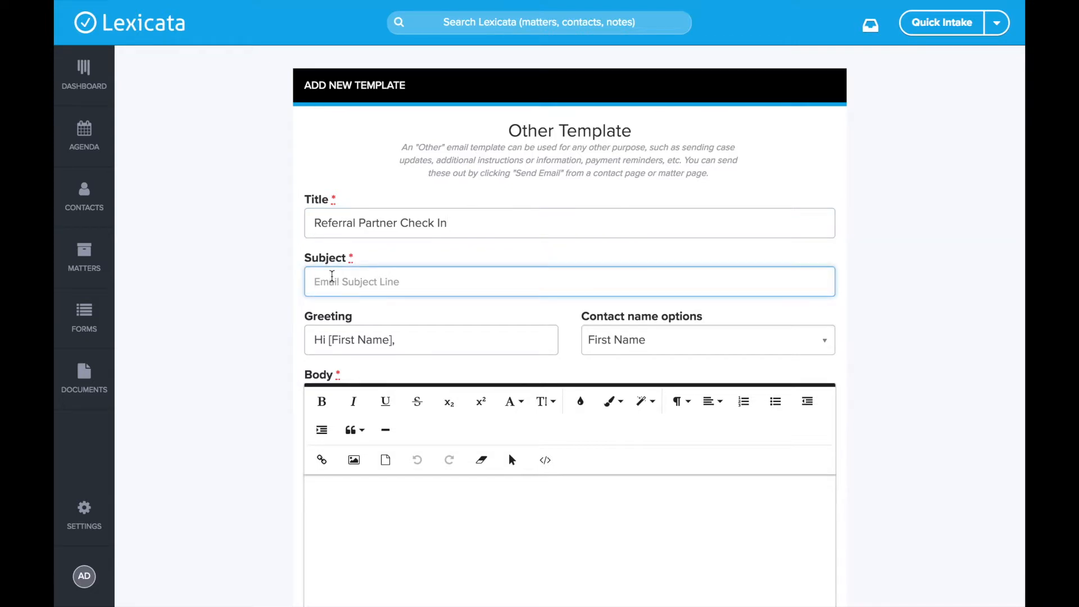
type("How have you been?")
scroll(464, 281, "down", 5)
Step: Write the body: 'It's been about 2 months since we last spoke…' suggesting lunch or coffee
left_click(464, 281)
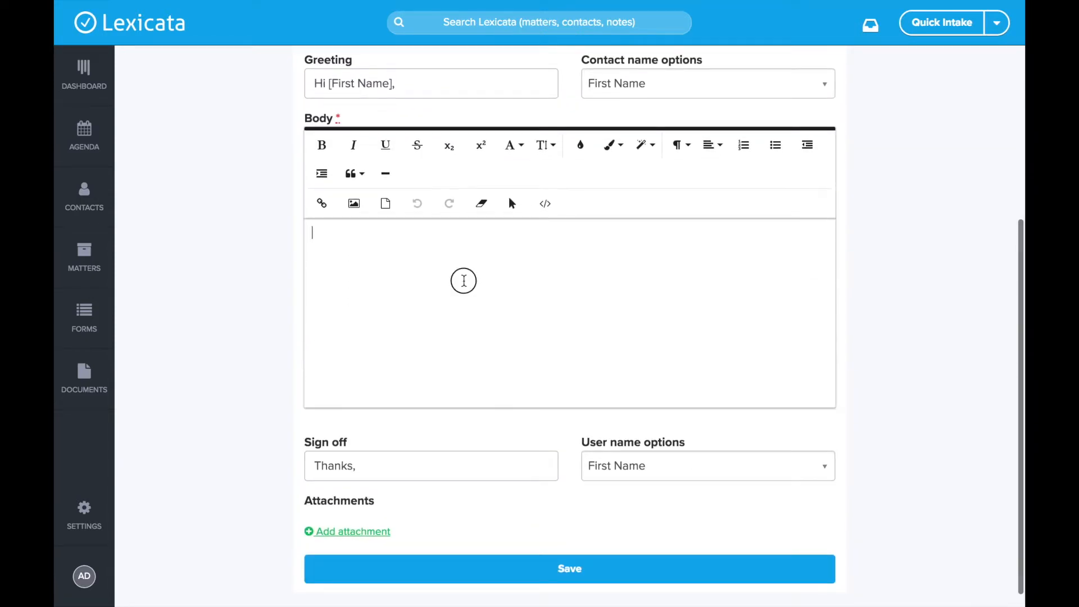
type("It")
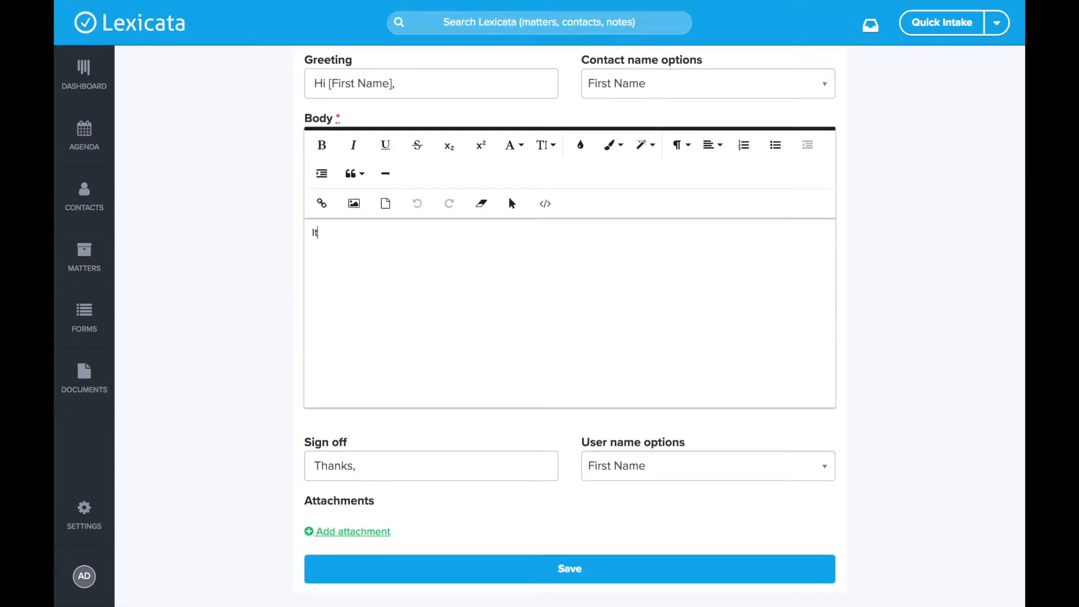
type("'s been about 2 months since we")
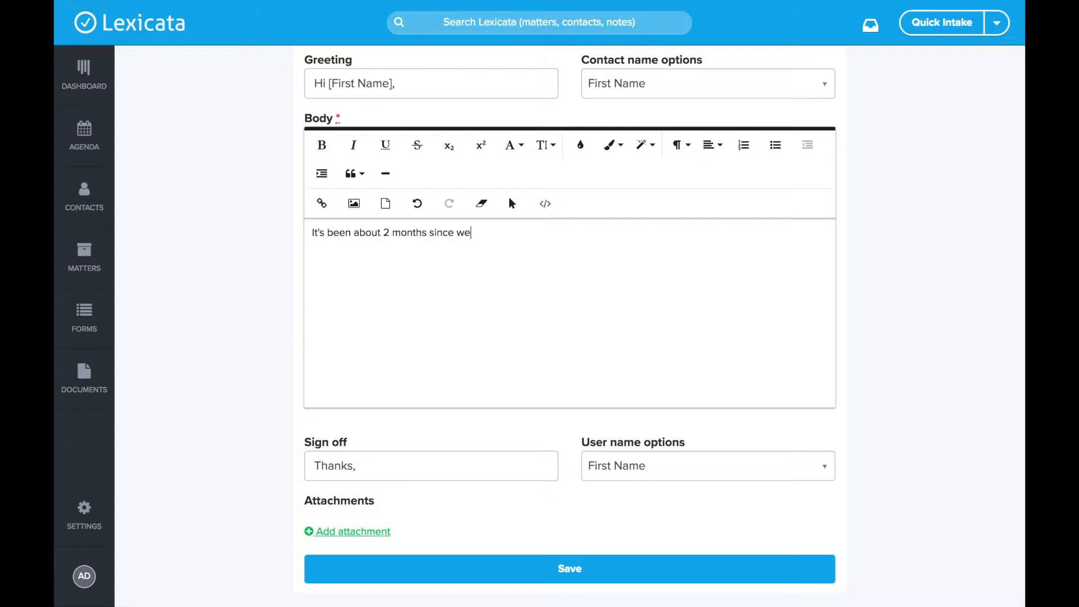
type(" last spoke. It would be great to get toghet")
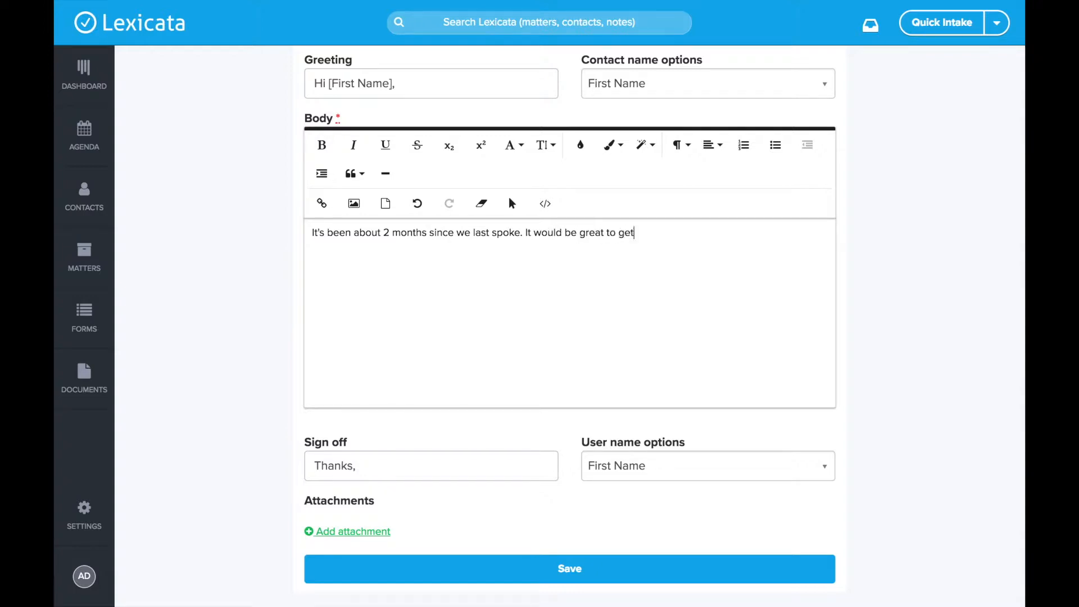
key("BackSpace")
key("BackSpace")
key("BackSpace")
type("ether again and grab lun")
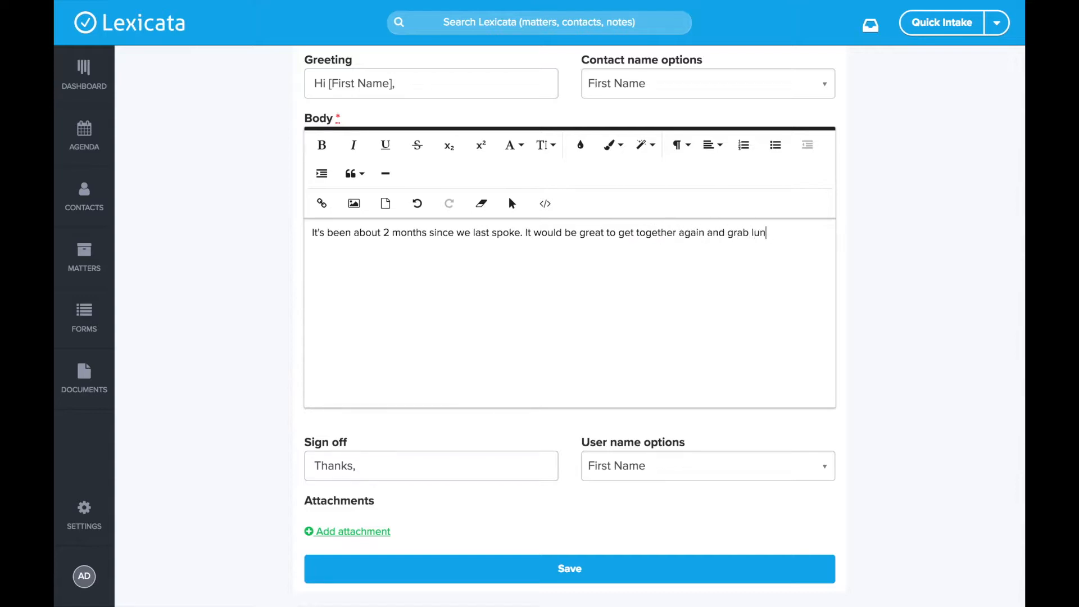
type("ch or a coffee. Let me know")
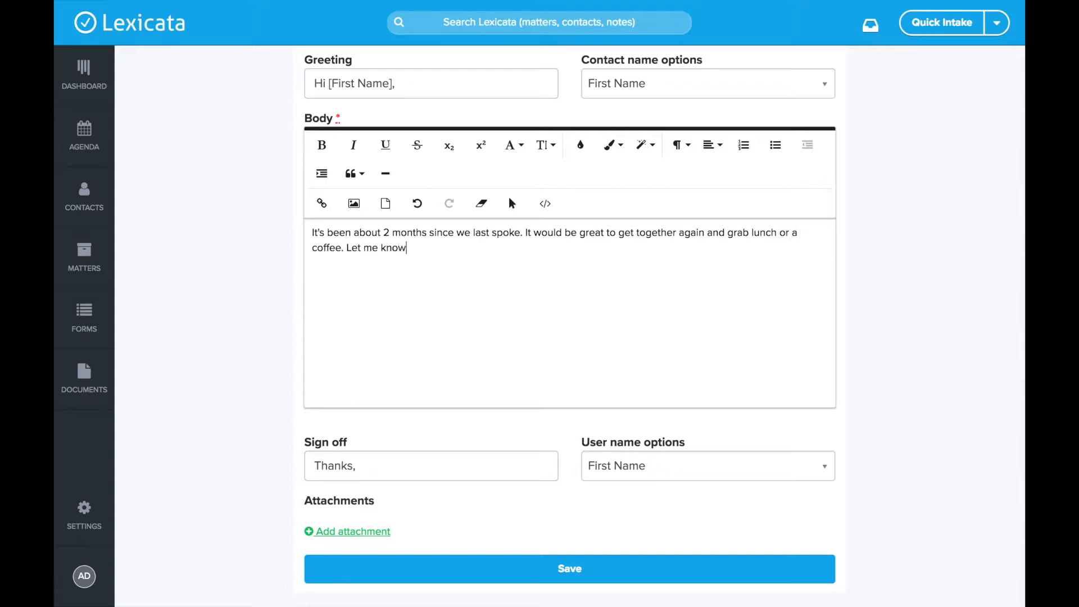
type(" if you have some time in the next few weeks.")
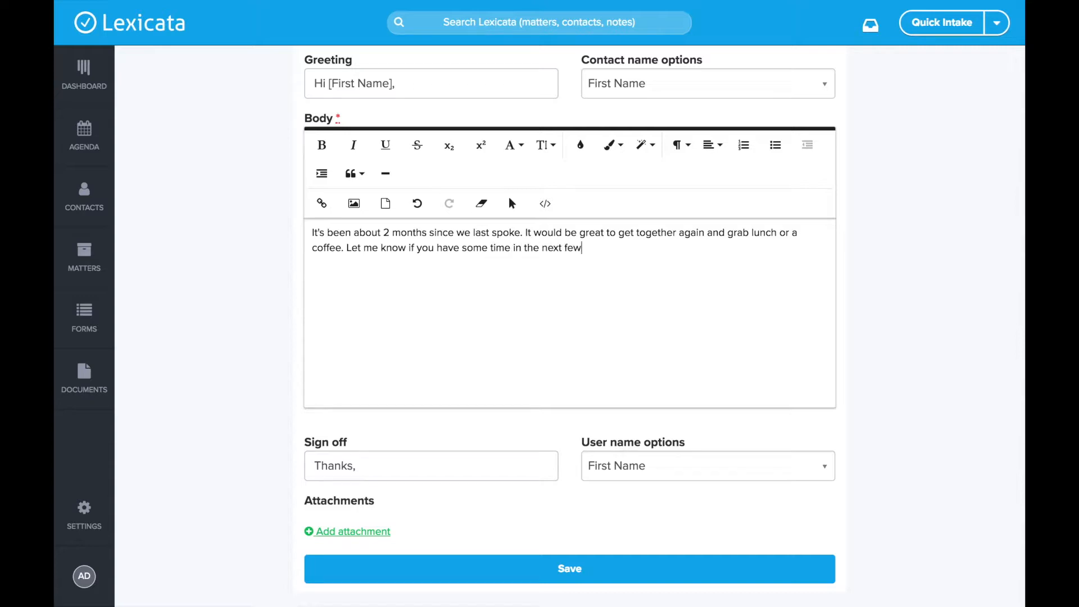
Step: Move 'Let me know if you have some time…' into its own paragraph and save the template
left_click(346, 242)
key("Return")
key("Return")
scroll(392, 305, "up", 1)
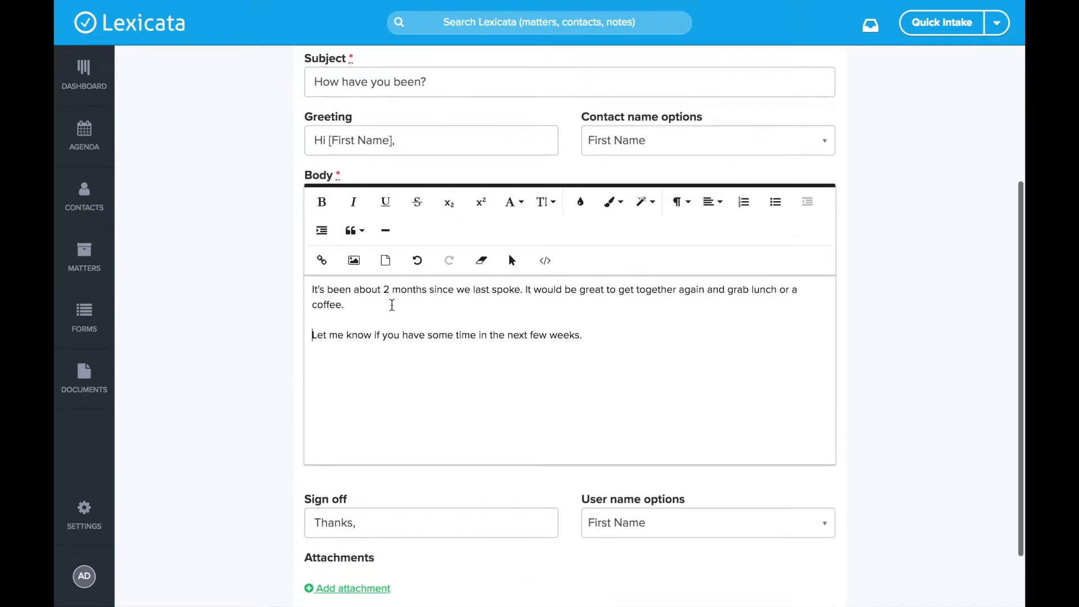
scroll(536, 360, "down", 1)
scroll(634, 348, "up", 1)
scroll(631, 345, "up", 3)
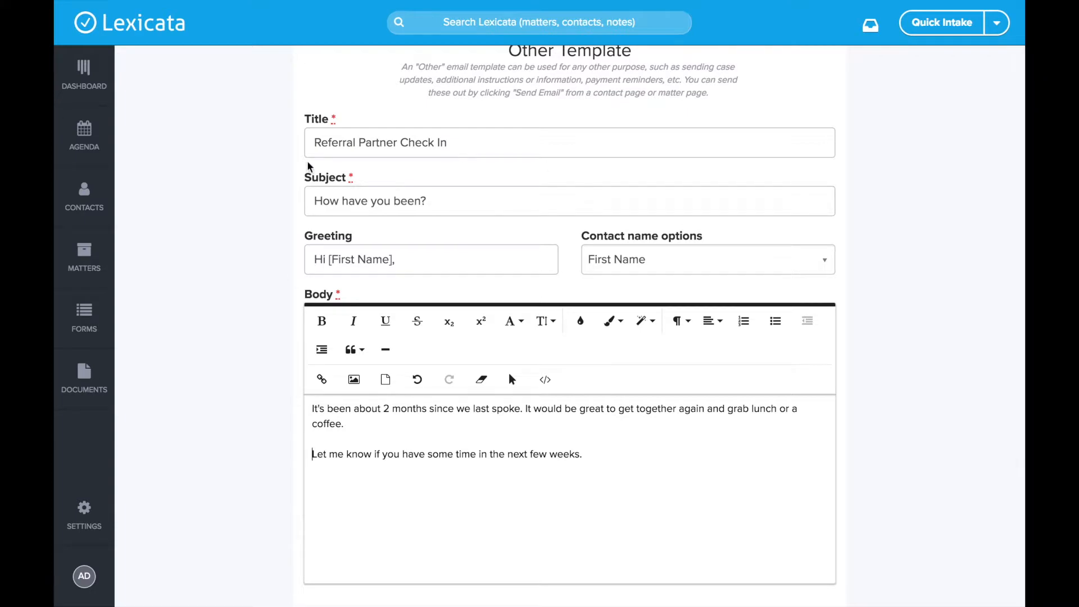
scroll(551, 264, "down", 4)
left_click(603, 554)
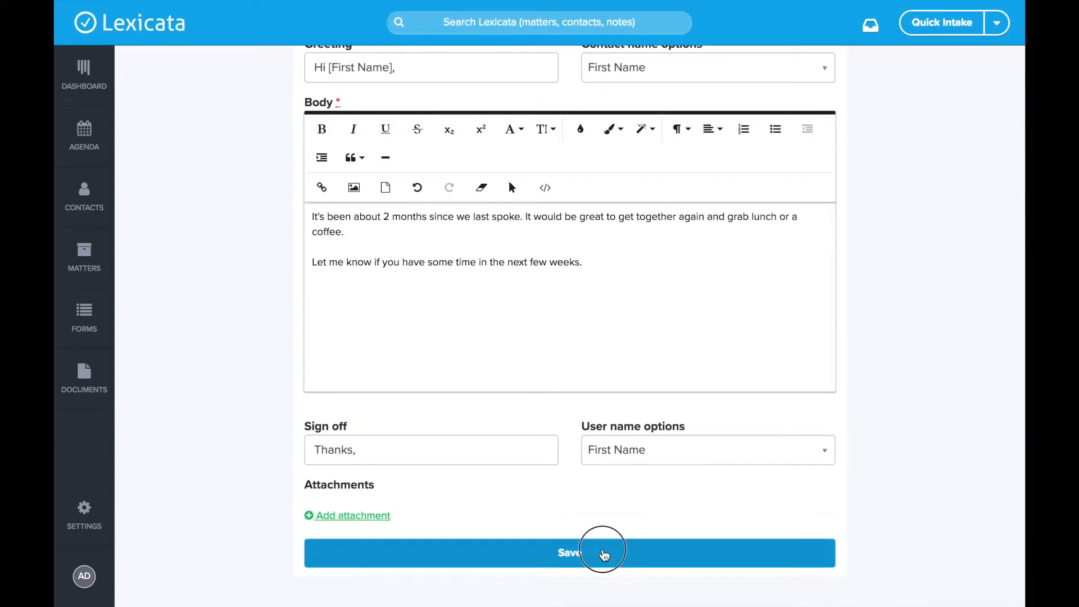
scroll(584, 417, "down", 4)
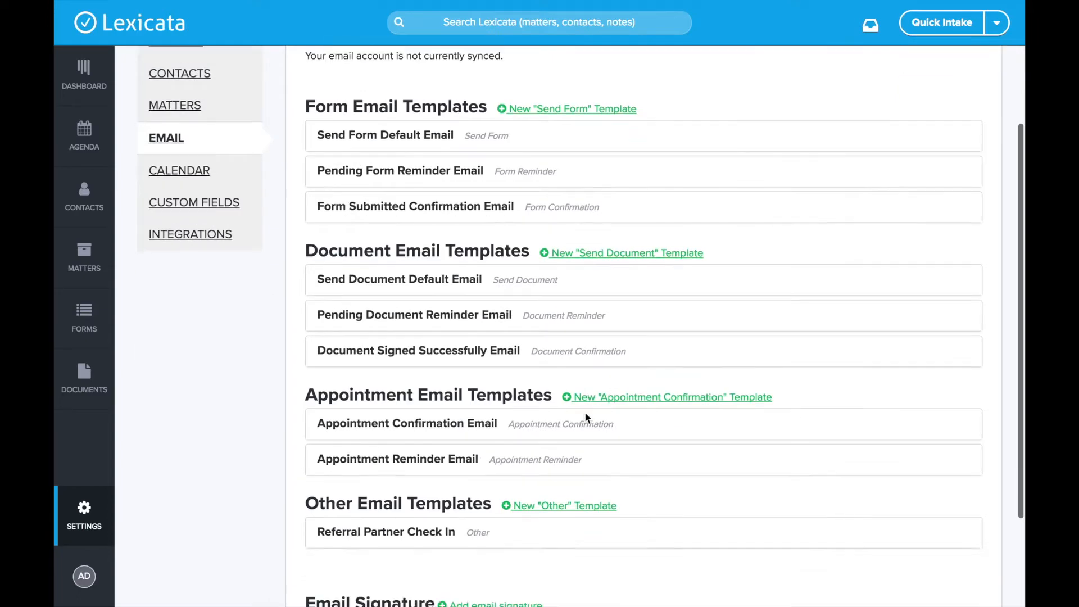
left_click_drag(305, 381, 484, 381)
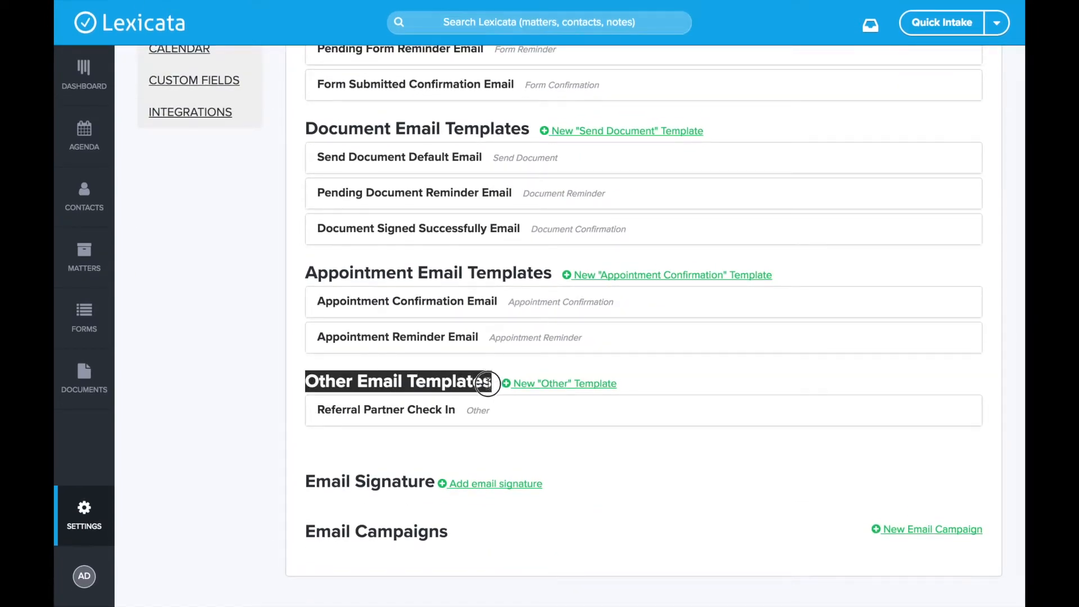
left_click(438, 382)
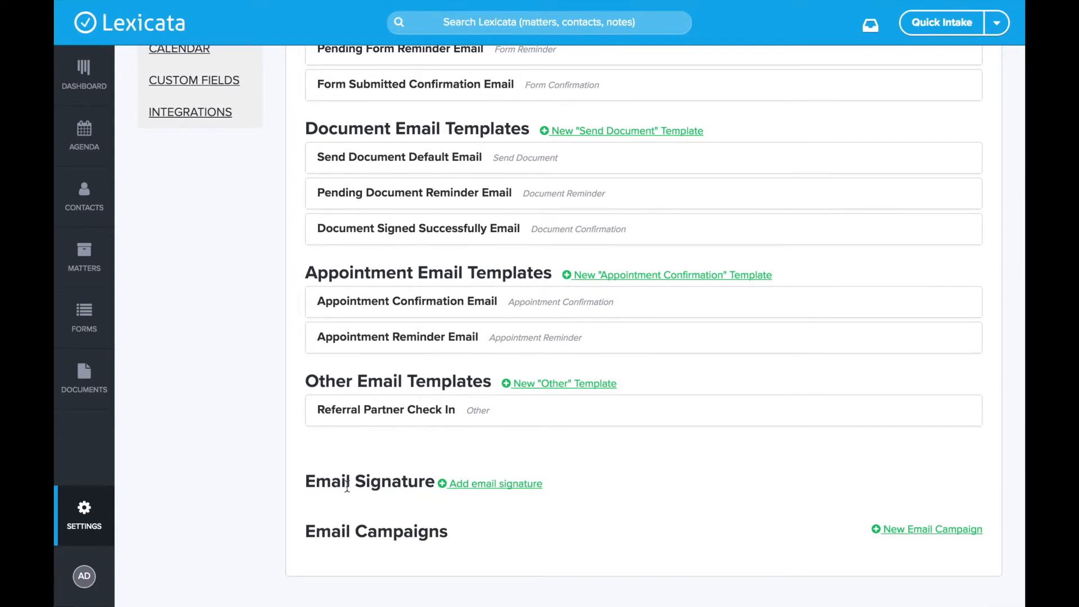
Step: Start a new email signature containing the user's name in bold
left_click(493, 486)
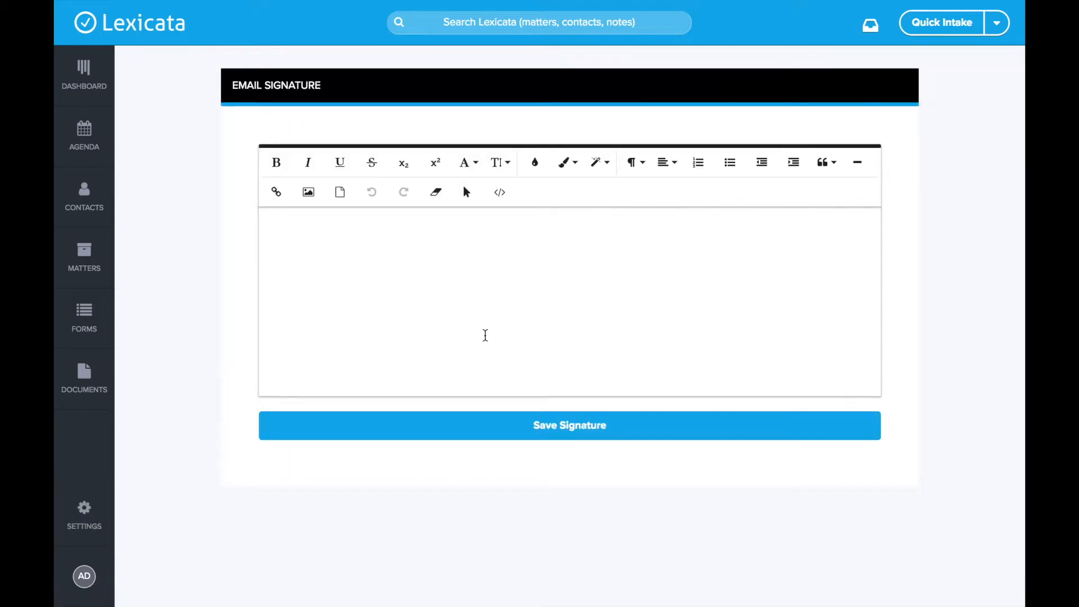
left_click(415, 223)
type("Aaron George")
left_click_drag(373, 221, 227, 224)
left_click(278, 163)
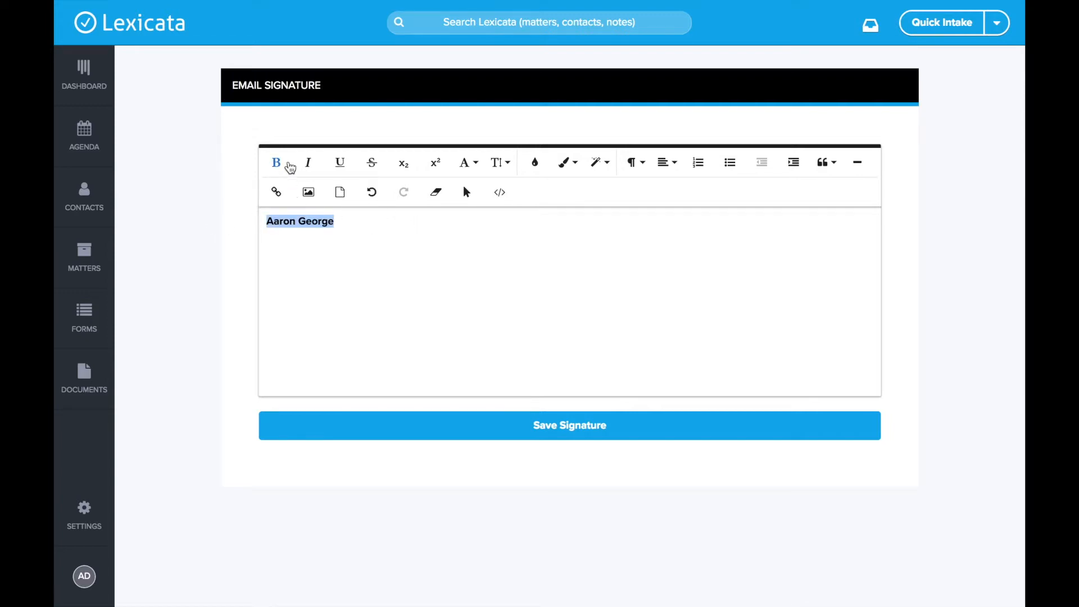
Step: Add Lexicata.com on the line below the name
left_click(370, 228)
key("Return")
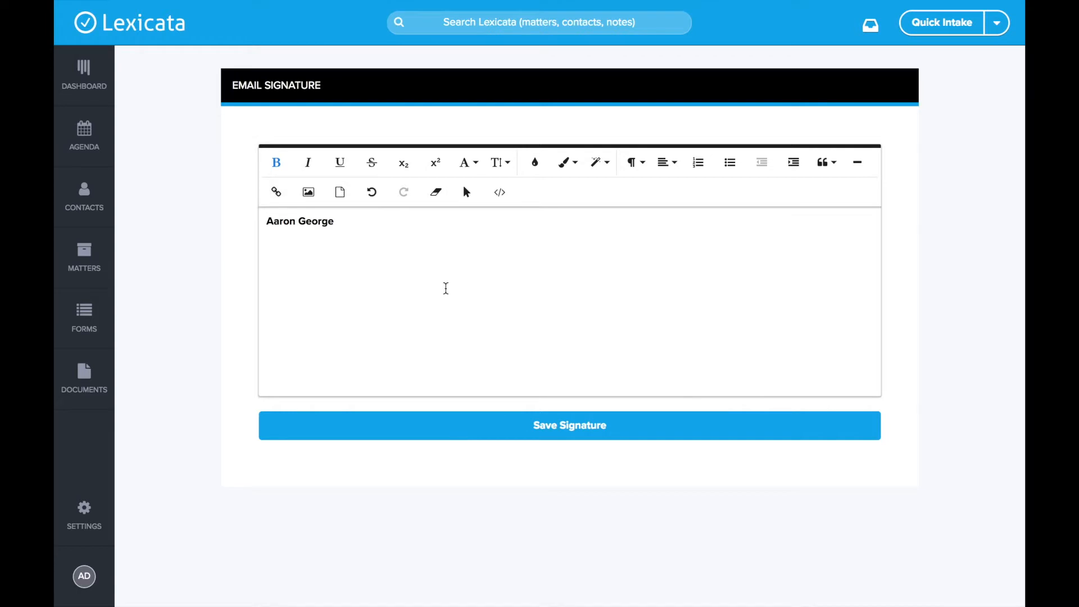
type("Lexicata.com")
left_click_drag(337, 241, 240, 237)
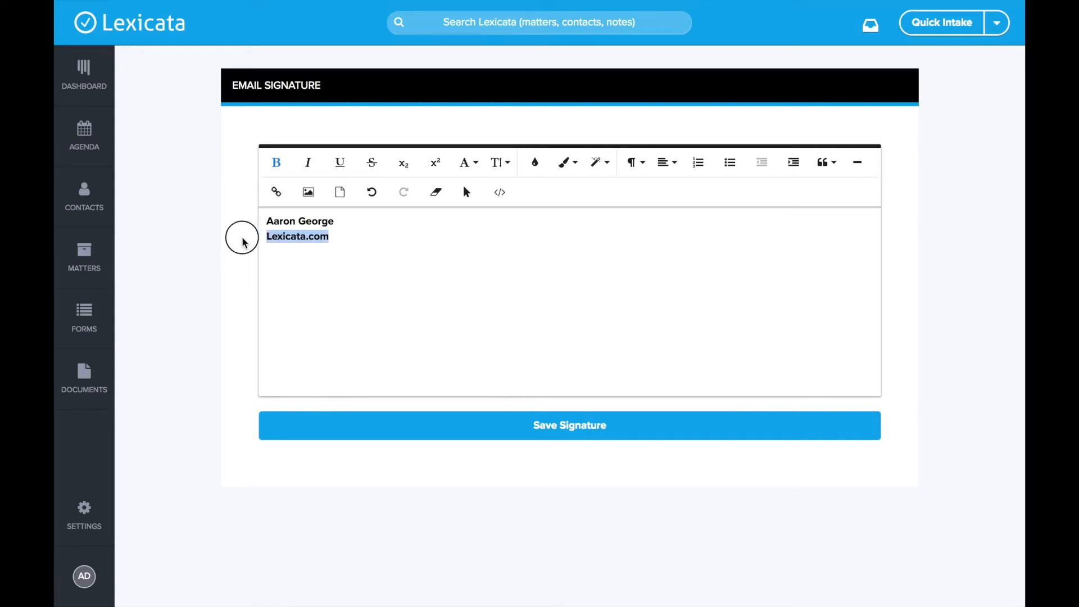
left_click(277, 192)
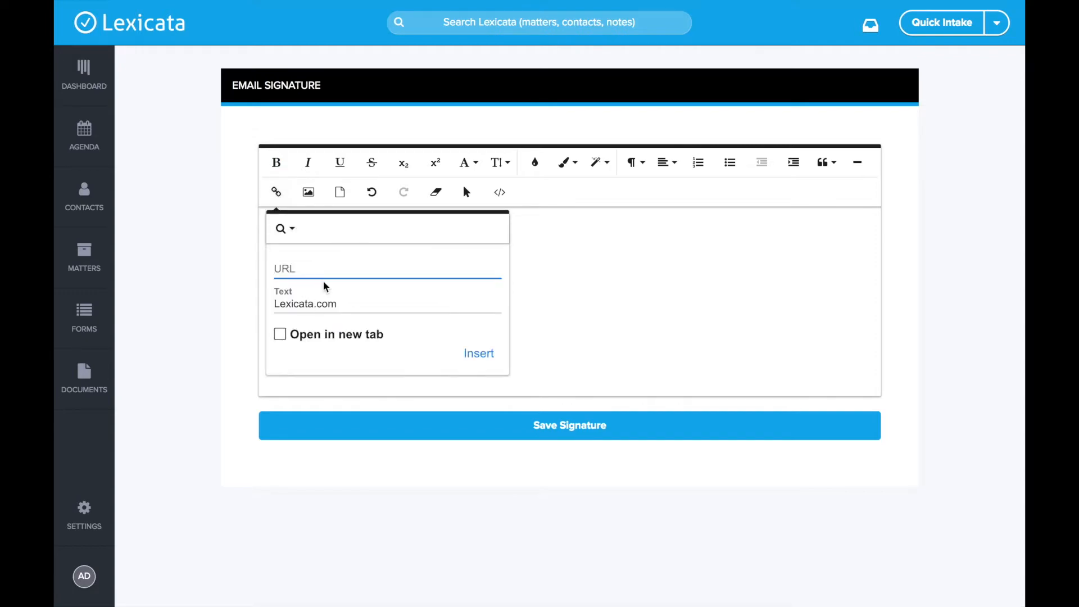
type("https://lexicata.com")
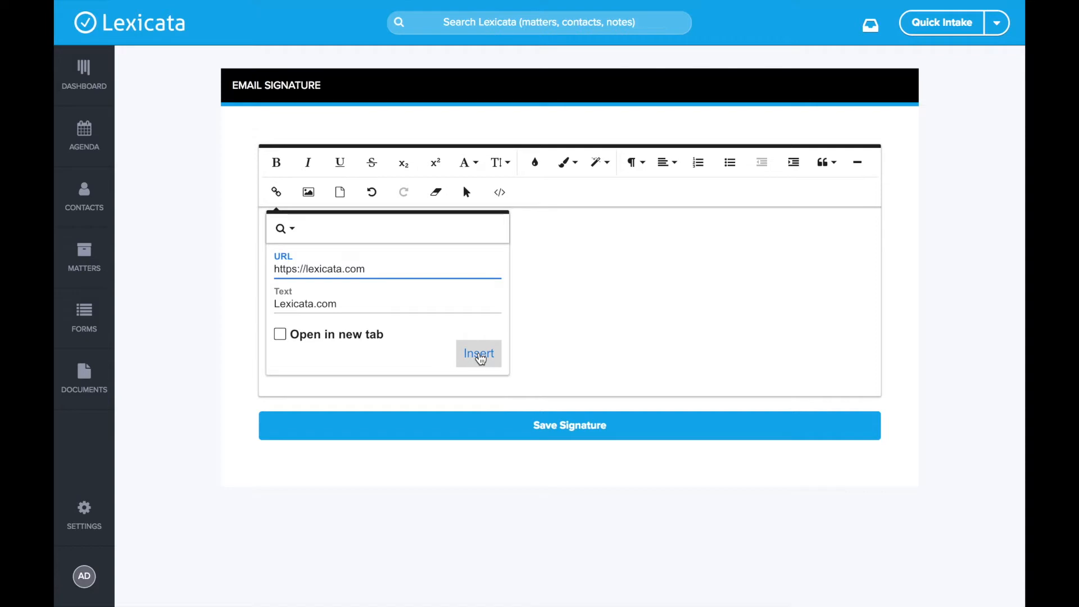
left_click(478, 353)
left_click(362, 320)
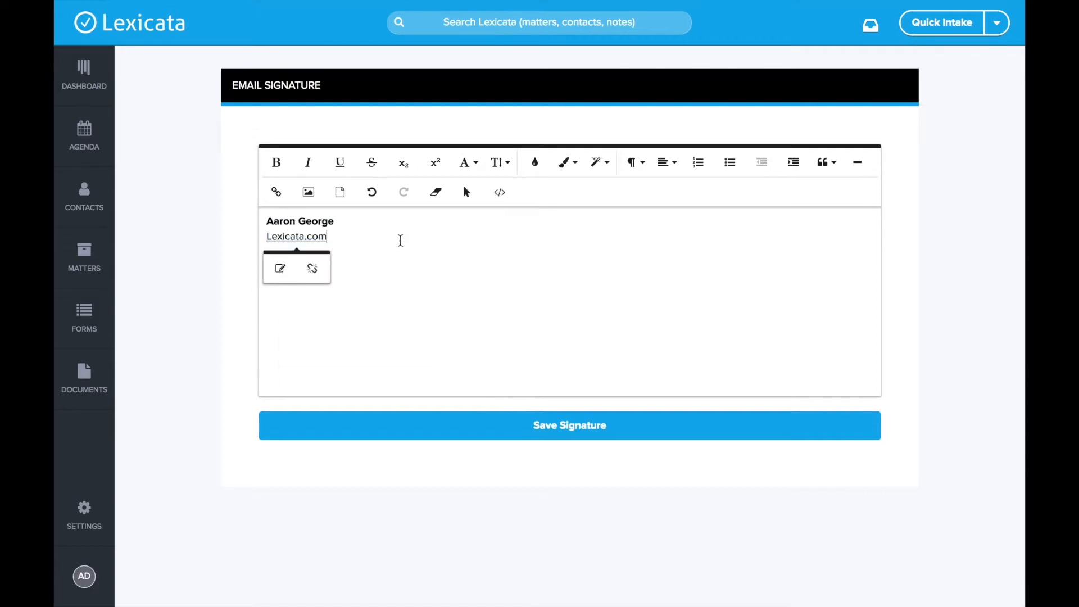
left_click(588, 428)
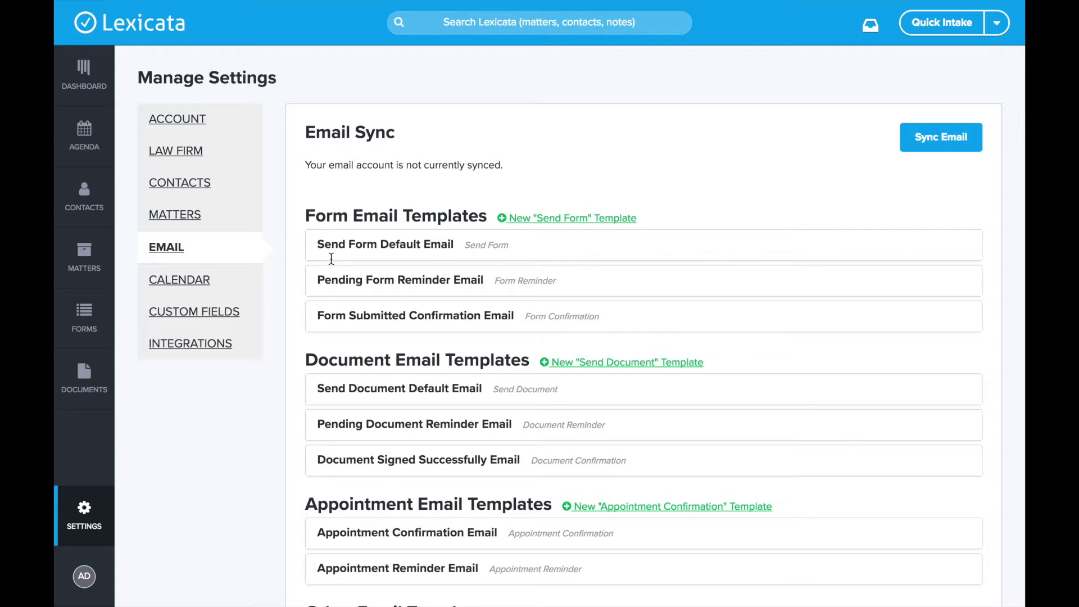
Step: Check the saved signature on the Email settings page and begin a new email campaign
scroll(453, 311, "down", 5)
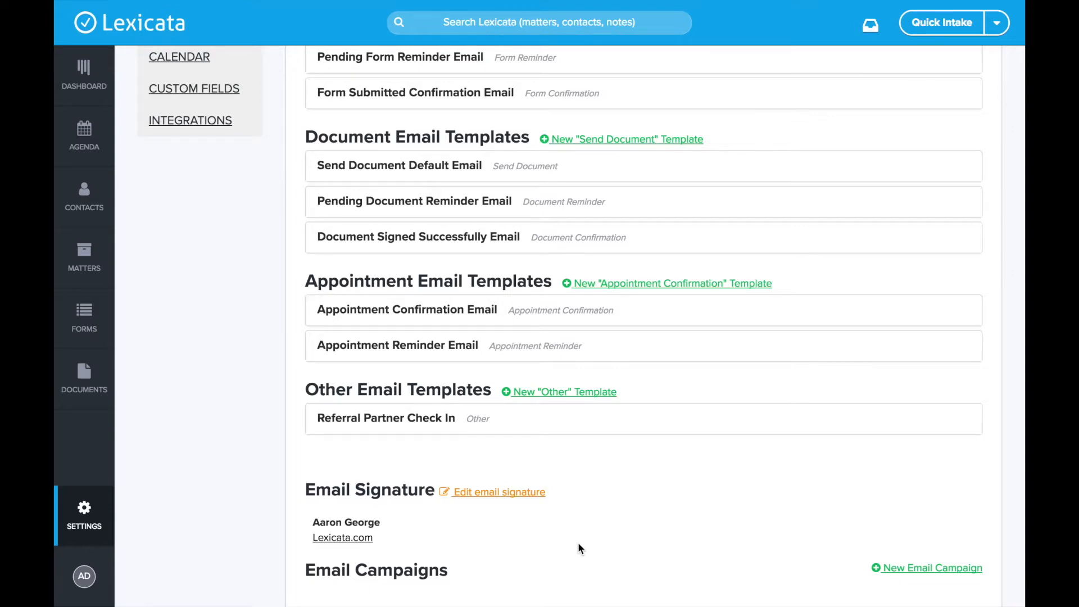
scroll(579, 545, "down", 1)
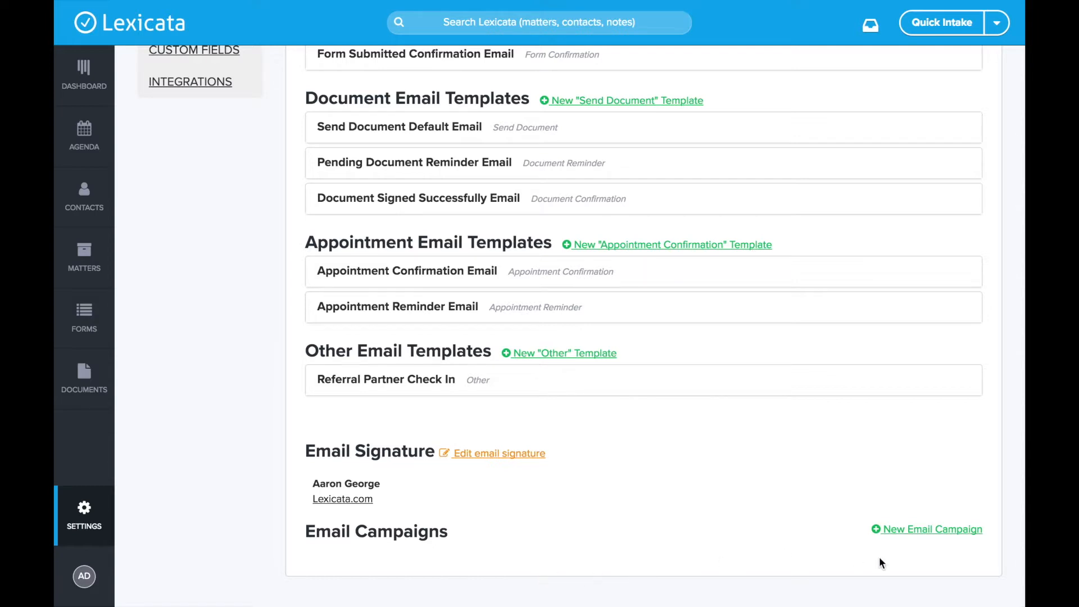
left_click(936, 530)
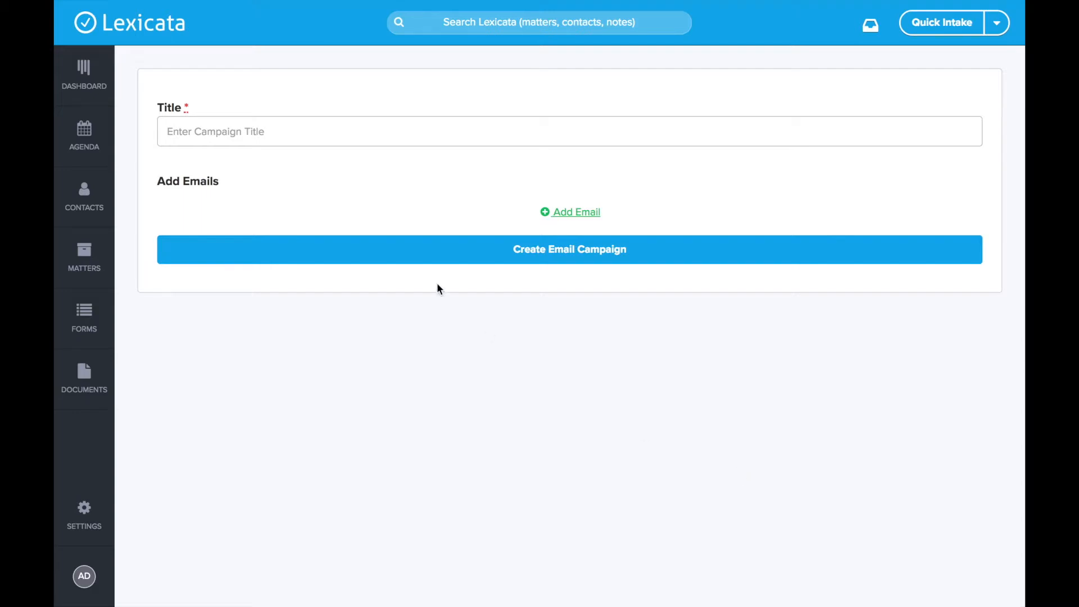
Step: Title the campaign 'Example Campaign'
left_click(364, 135)
type("Example Campaign")
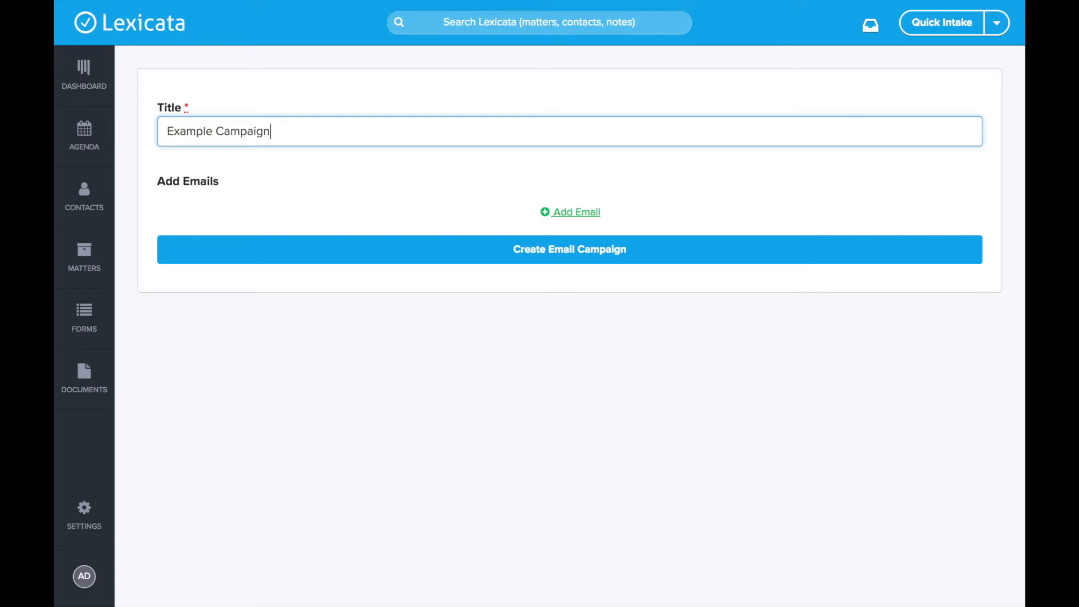
left_click(347, 193)
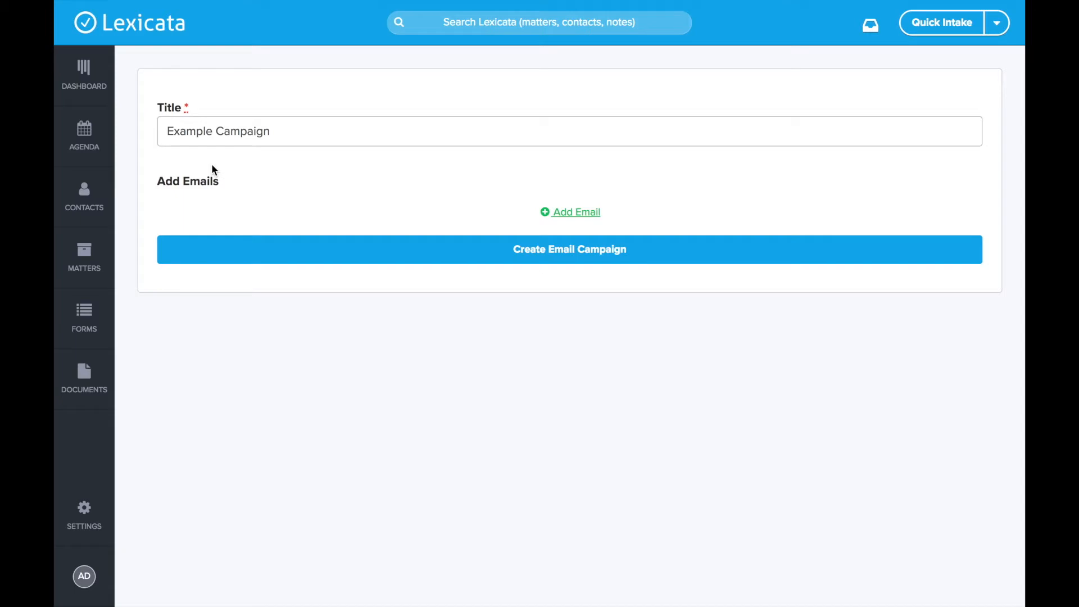
Step: Add one email using the Referral Partner Check In template, discarding two extra emails
left_click(590, 213)
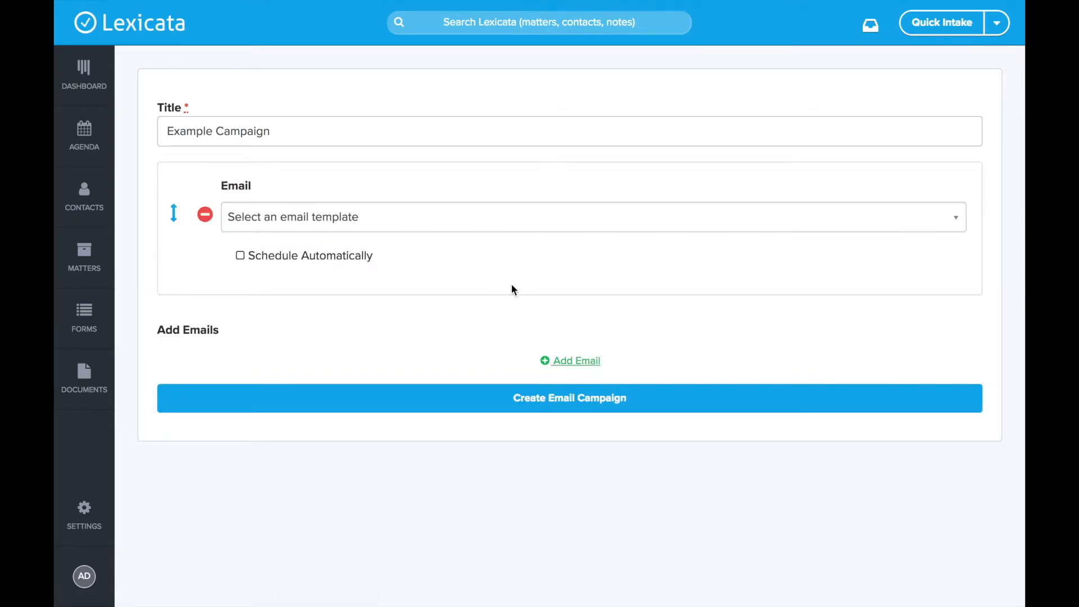
left_click(345, 225)
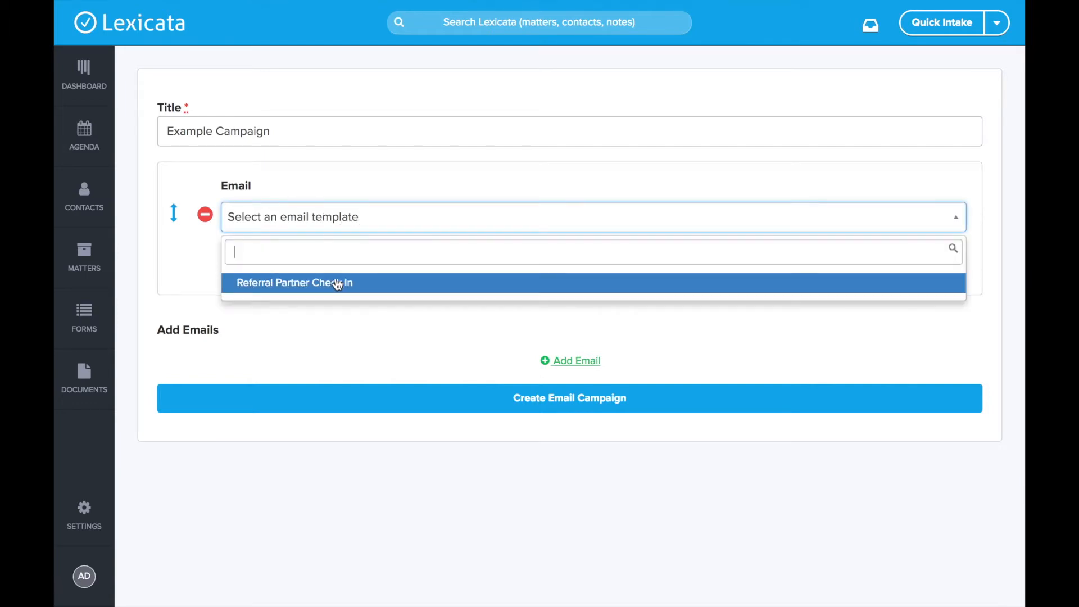
left_click(395, 287)
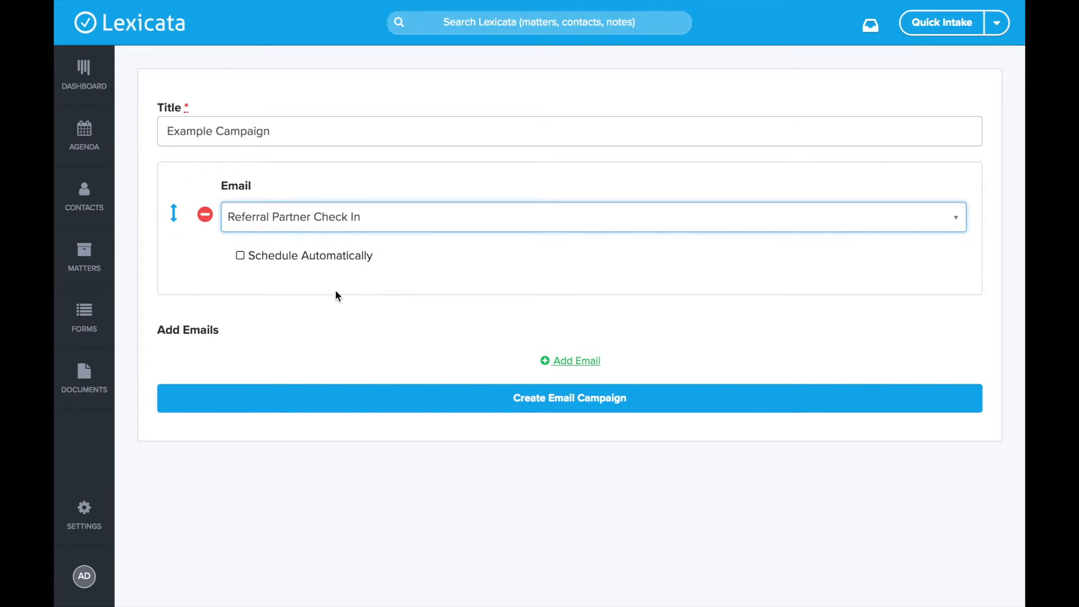
left_click(573, 360)
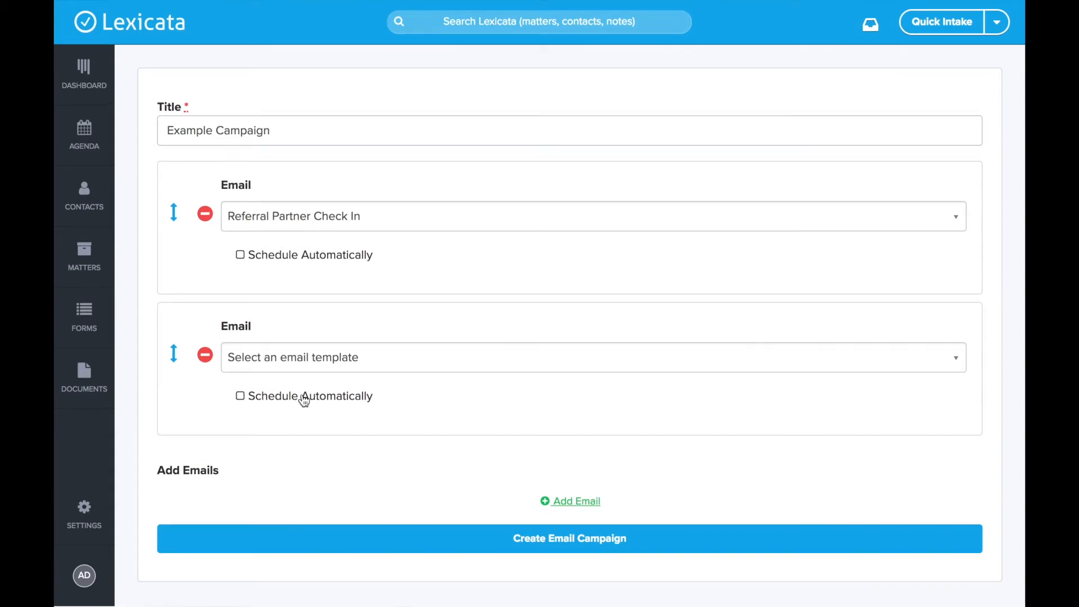
left_click(573, 501)
scroll(447, 251, "down", 5)
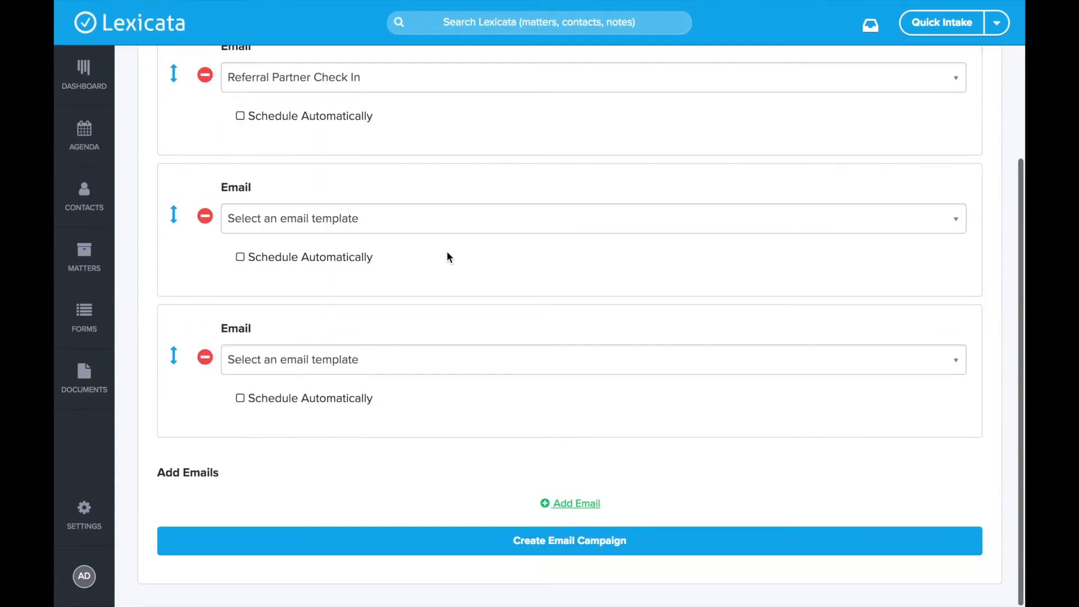
left_click(205, 217)
left_click(205, 355)
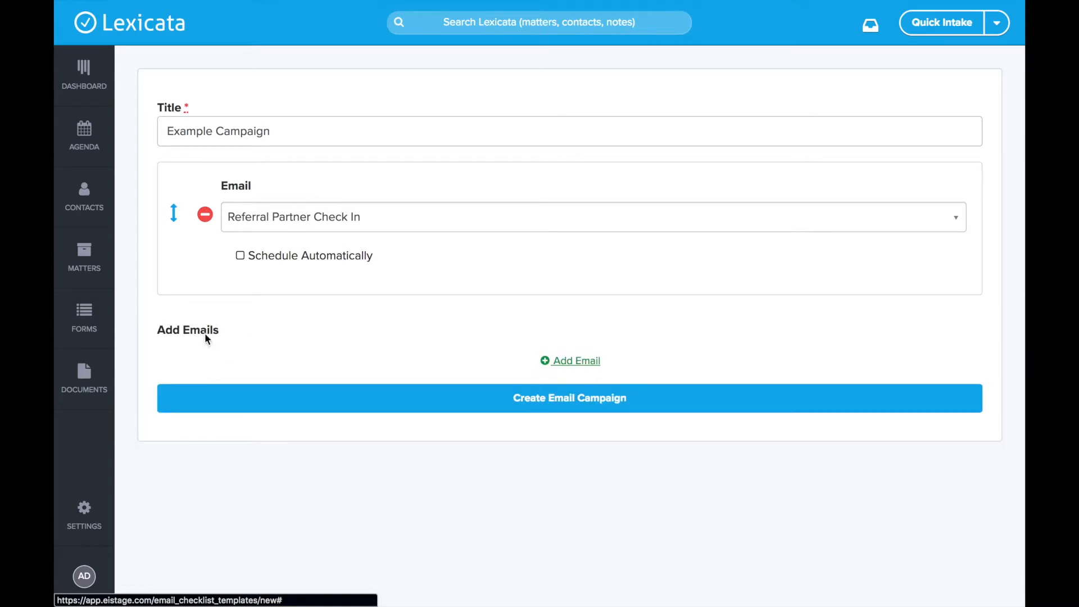
left_click(173, 210)
left_click_drag(174, 211, 175, 214)
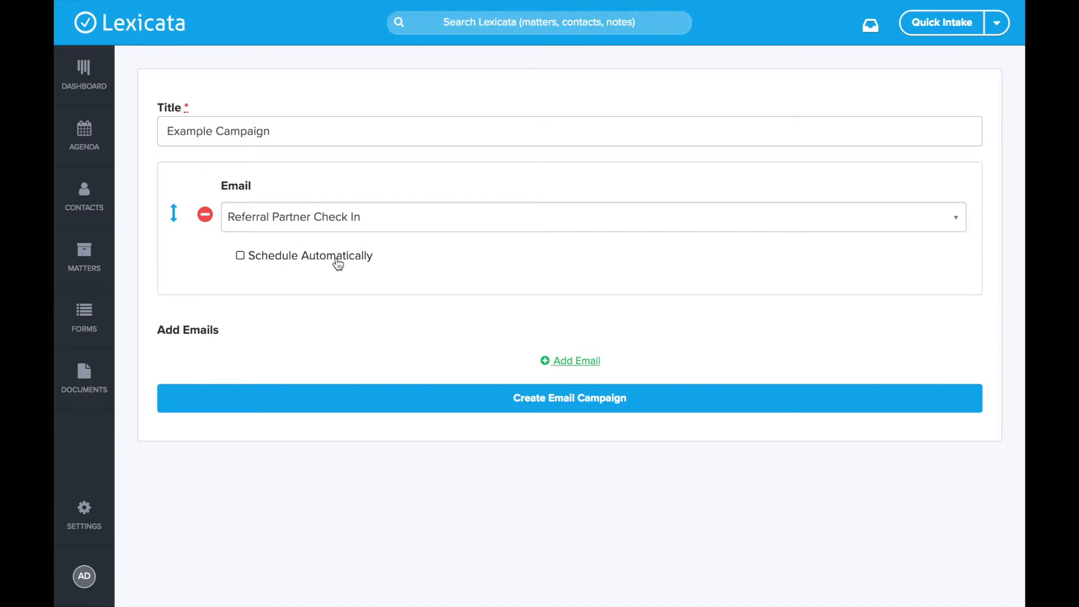
Step: Turn on automatic scheduling for the Referral Partner Check In email with a 30 Day(s) delay
left_click(241, 256)
left_click(309, 298)
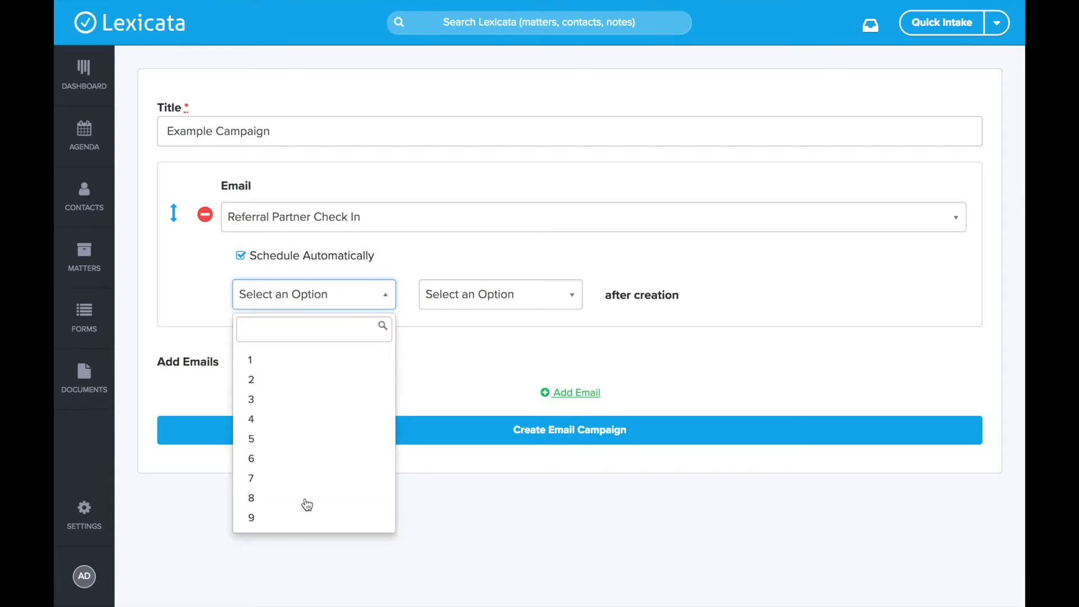
scroll(309, 393, "down", 12)
scroll(309, 393, "up", 3)
left_click(309, 373)
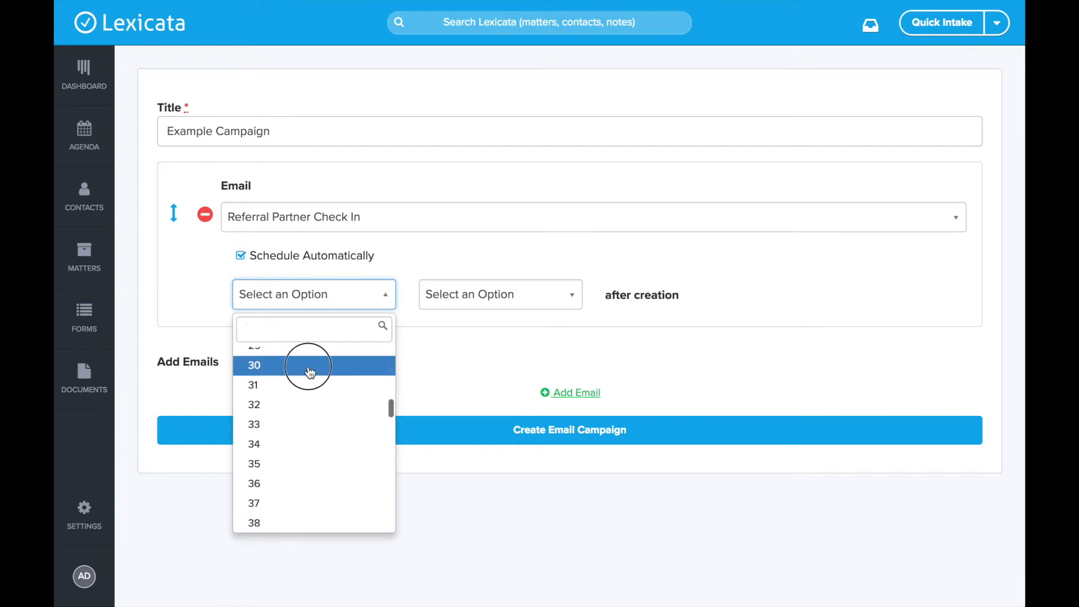
left_click(494, 303)
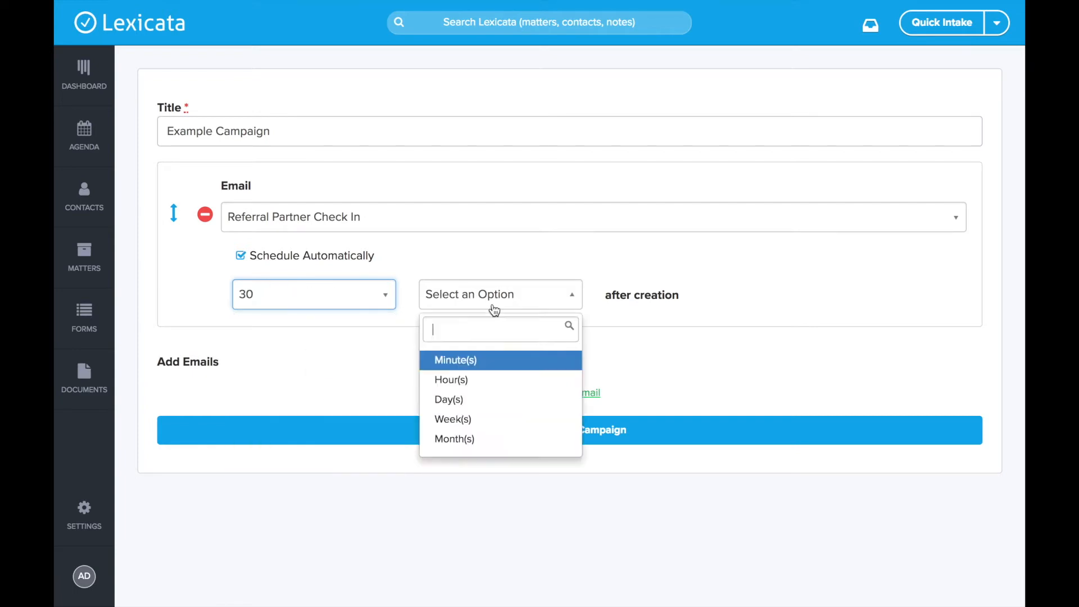
left_click(493, 402)
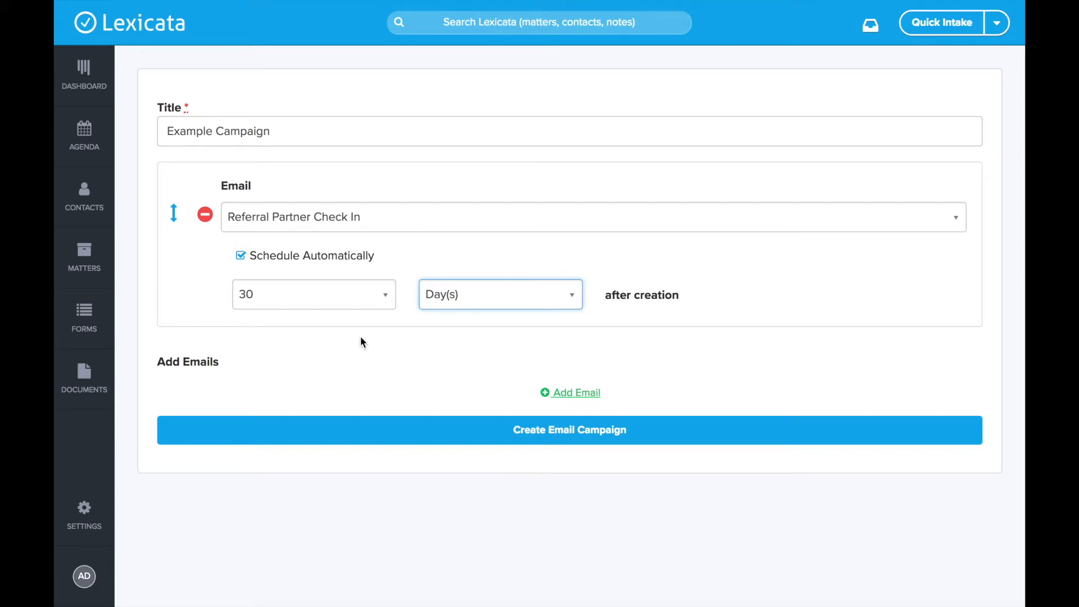
left_click(632, 535)
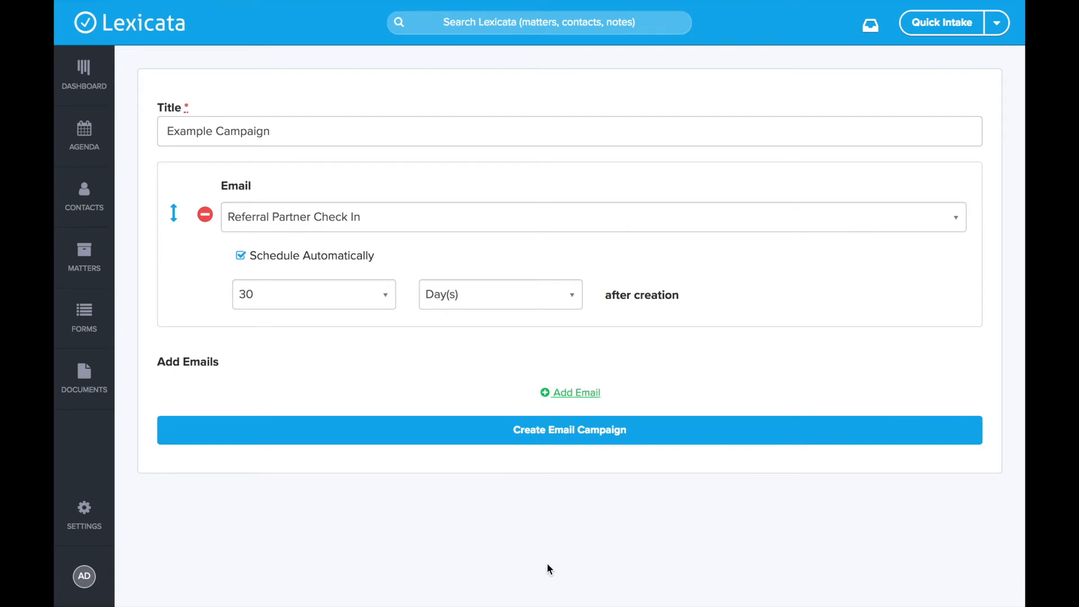
Step: Create Example Campaign, look over its Email settings, and go back to the Dashboard pipeline
left_click(618, 440)
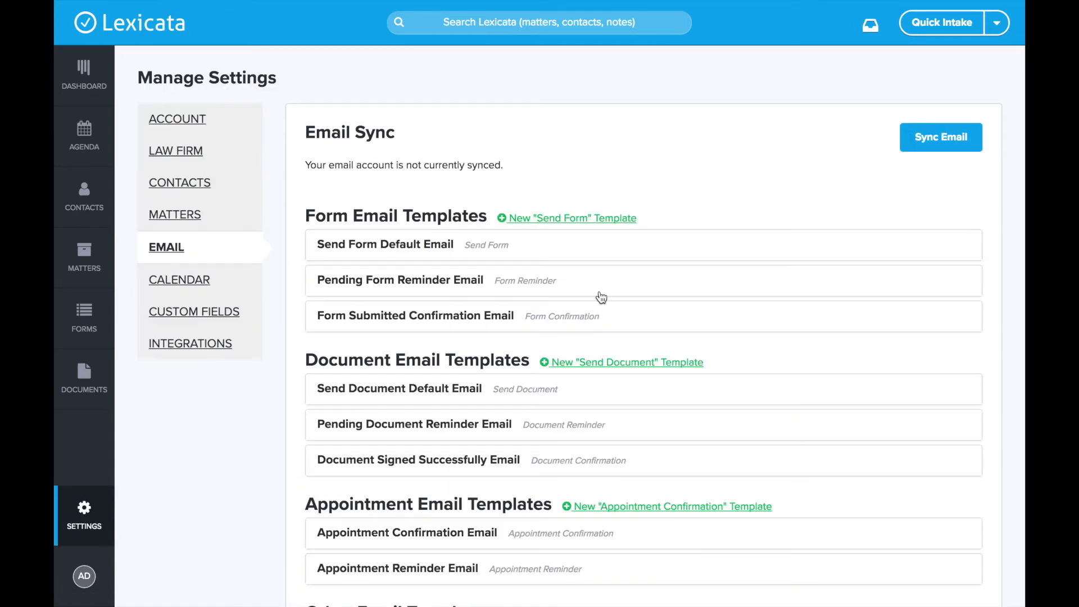
scroll(600, 297, "down", 5)
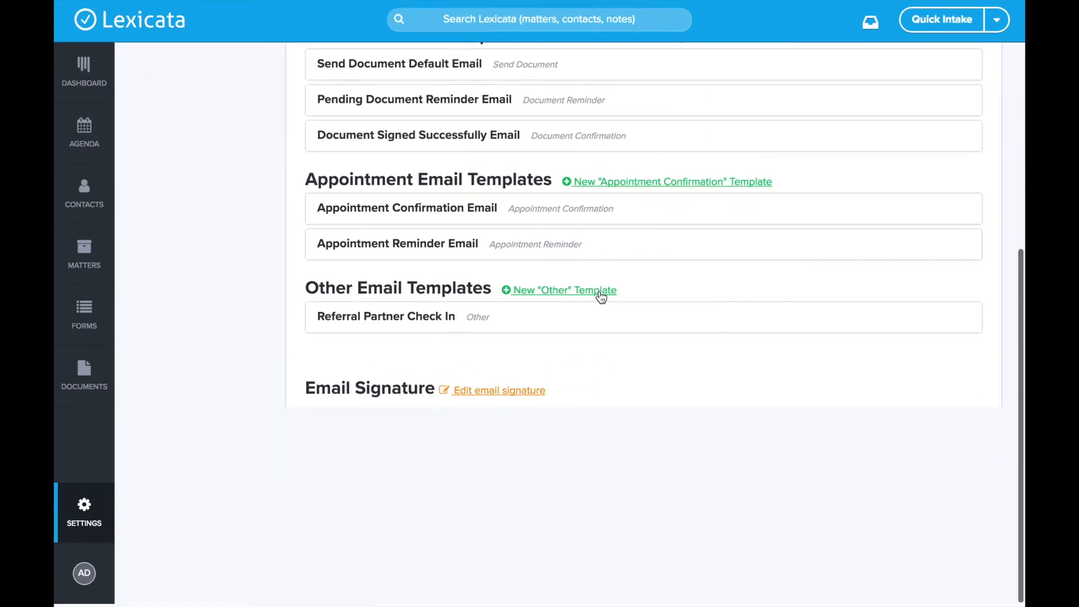
scroll(599, 290, "up", 6)
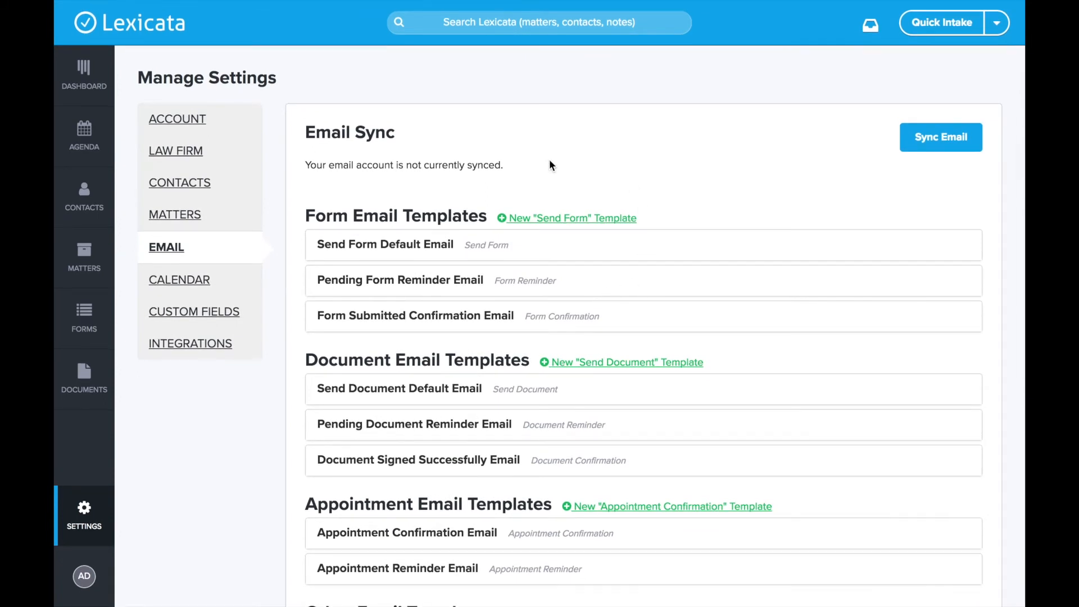
left_click(109, 79)
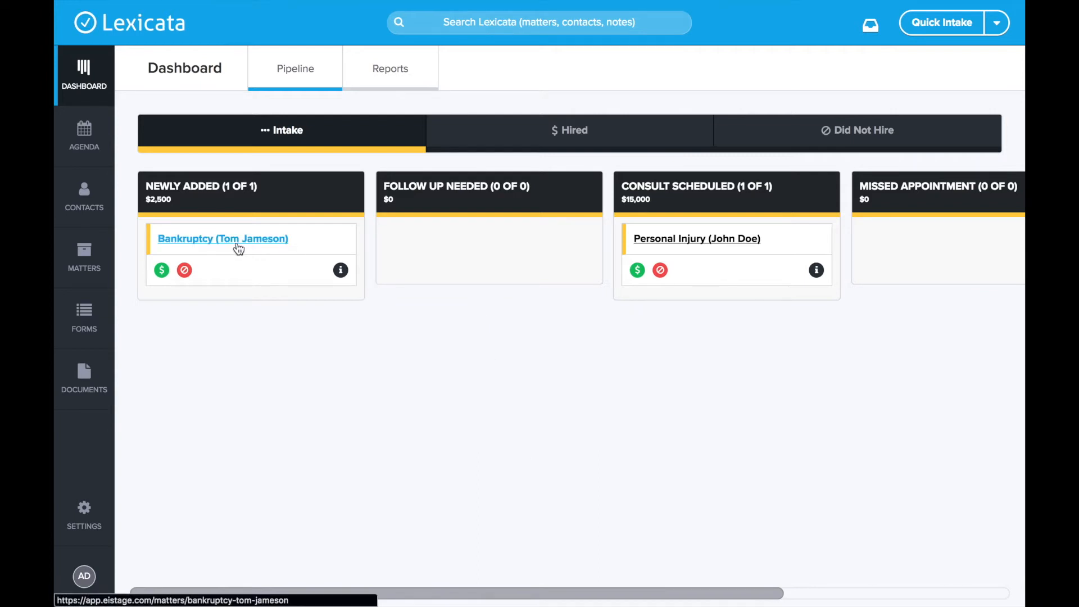
Step: Open the Bankruptcy matter and start a new email addressed to its primary contact
left_click(257, 246)
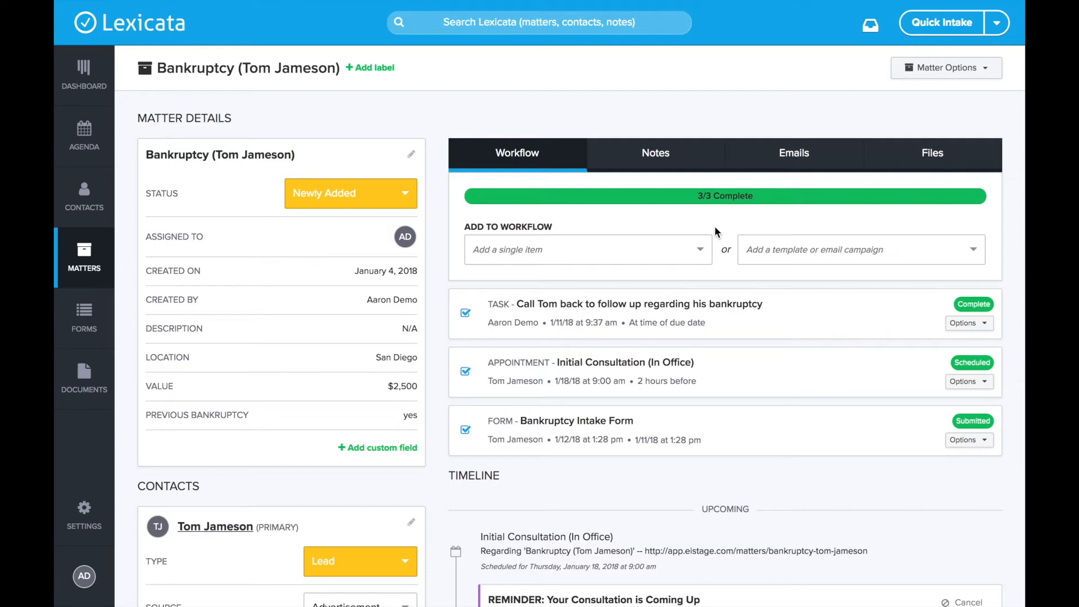
left_click(632, 247)
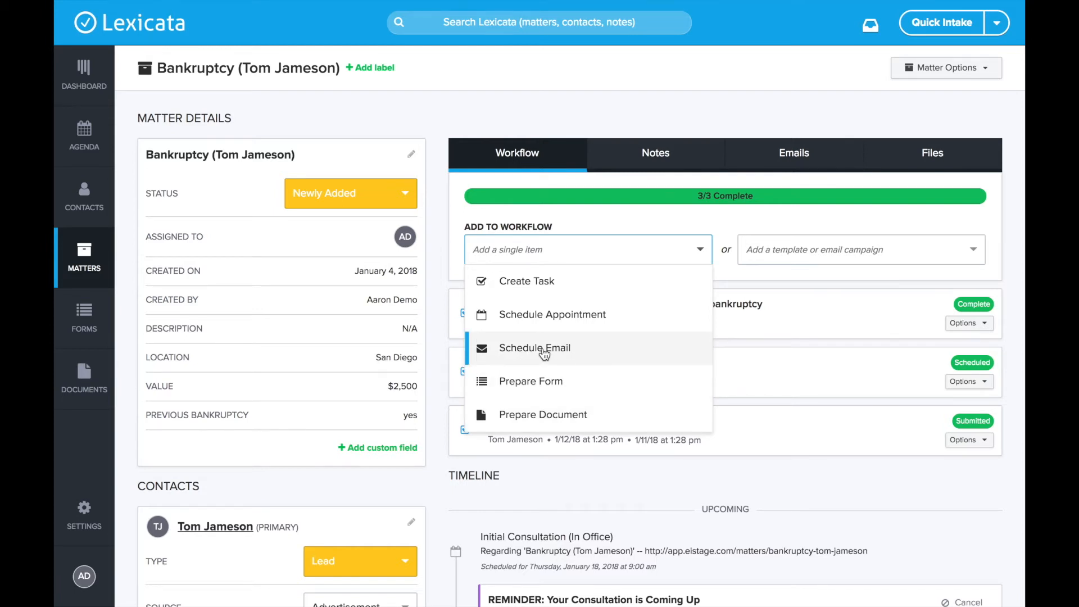
left_click(729, 210)
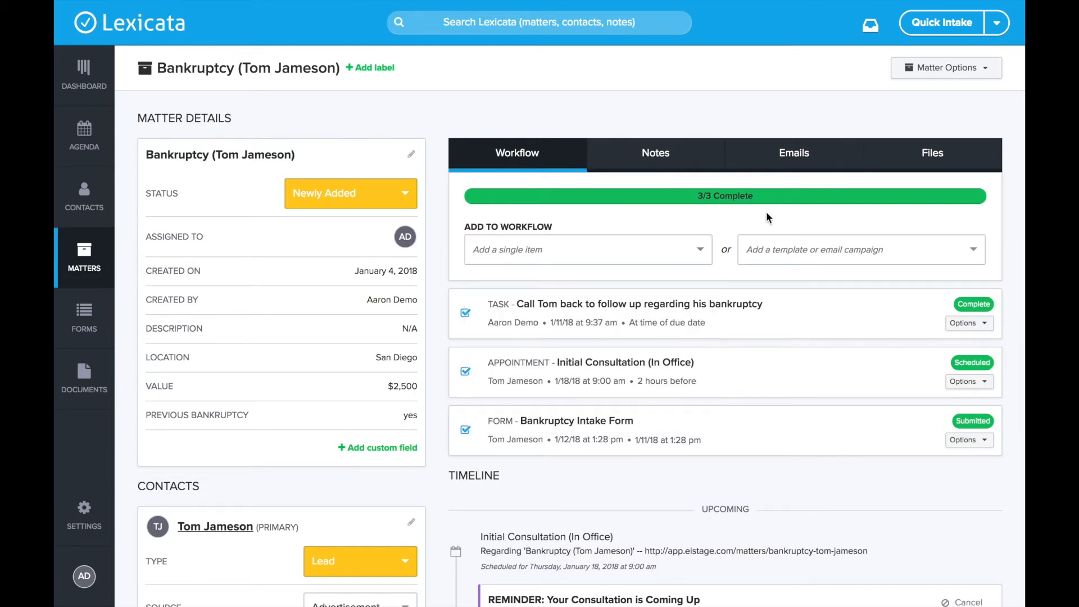
left_click(801, 162)
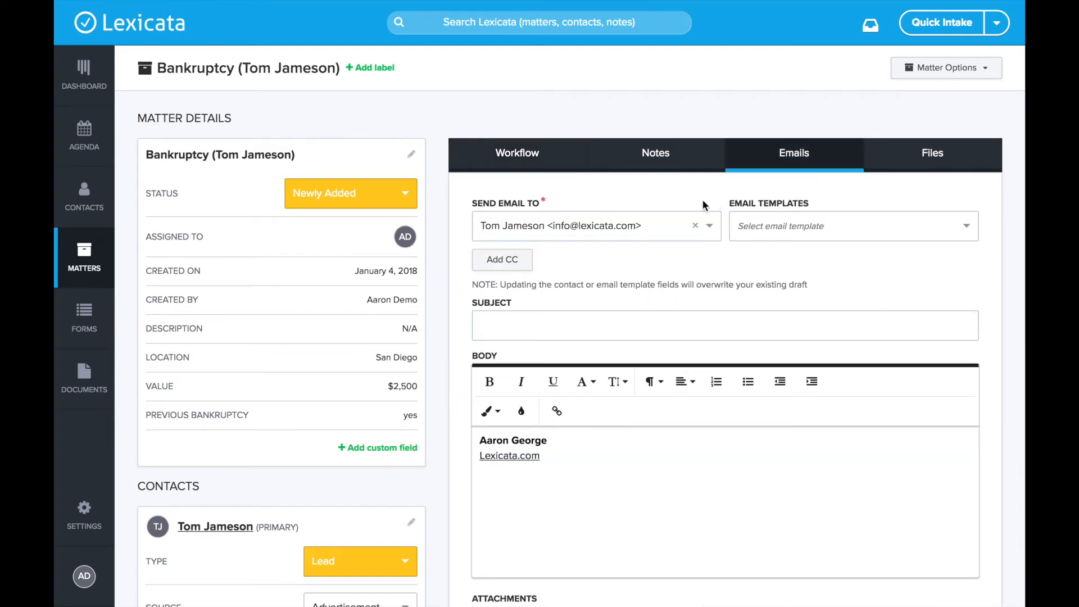
Step: Fill the Bankruptcy email from the Referral Partner Check In template and review the greeting and body
scroll(787, 191, "down", 1)
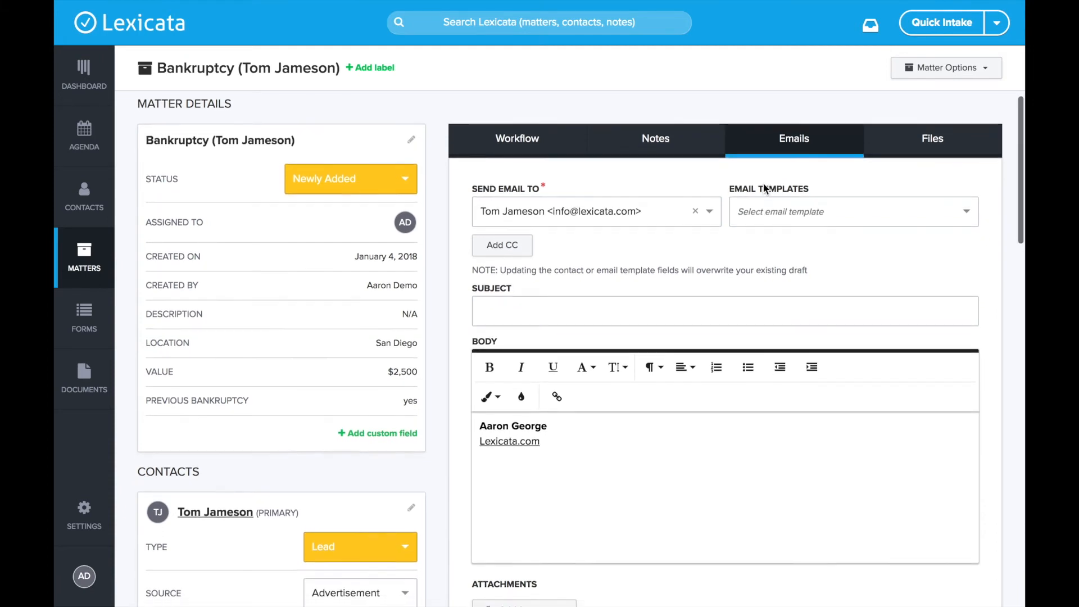
scroll(764, 191, "down", 1)
left_click(845, 210)
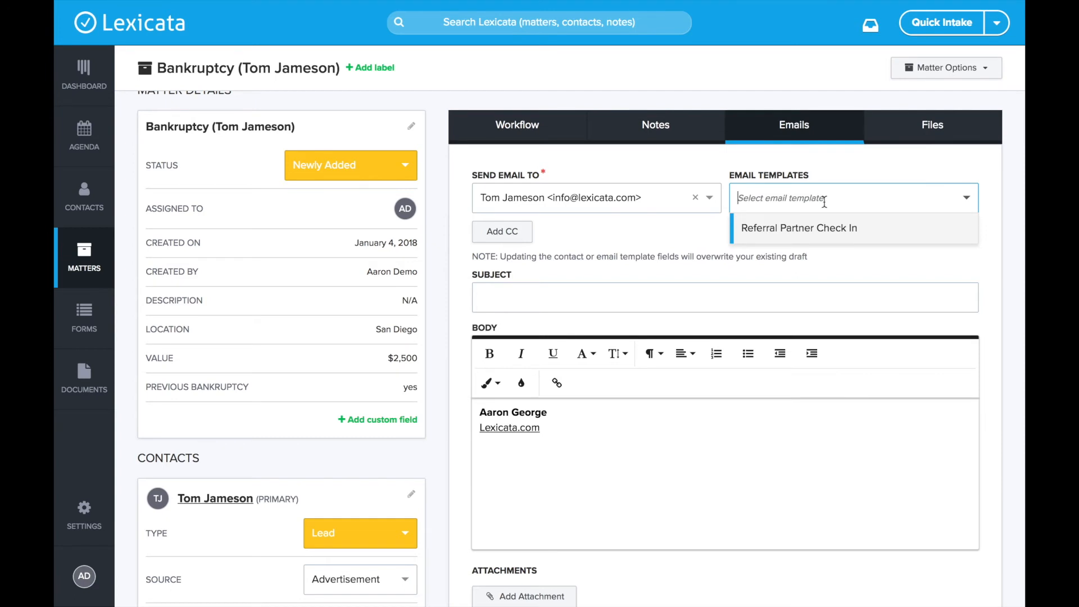
left_click(812, 240)
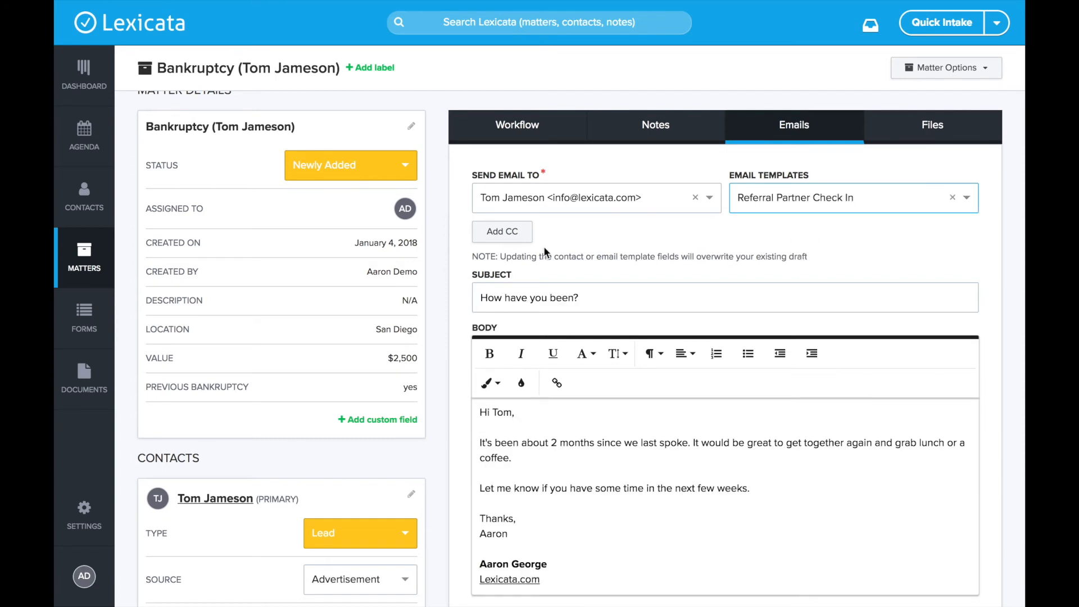
scroll(541, 470, "down", 3)
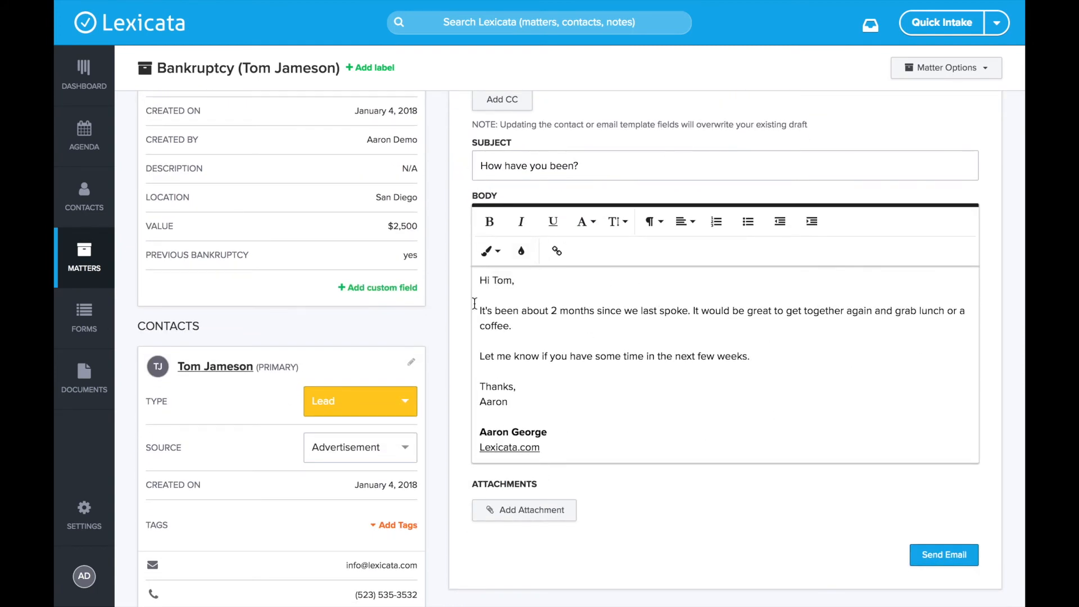
left_click(492, 278)
left_click_drag(492, 278, 540, 279)
scroll(540, 279, "down", 1)
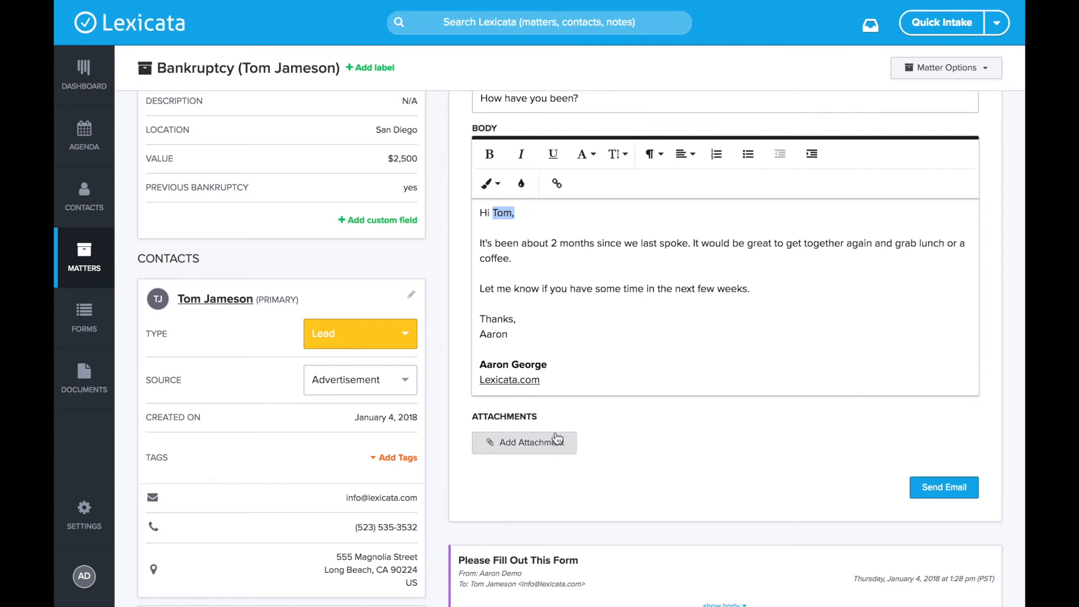
scroll(517, 437, "up", 2)
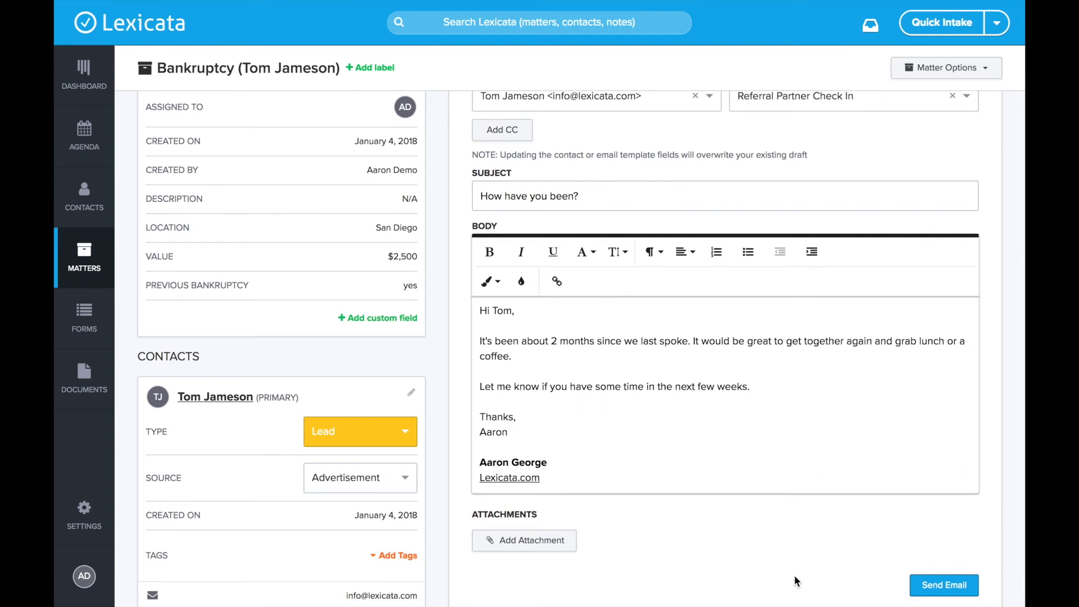
Step: Send the Referral Partner Check In email and return to the matter's Workflow items
left_click(940, 583)
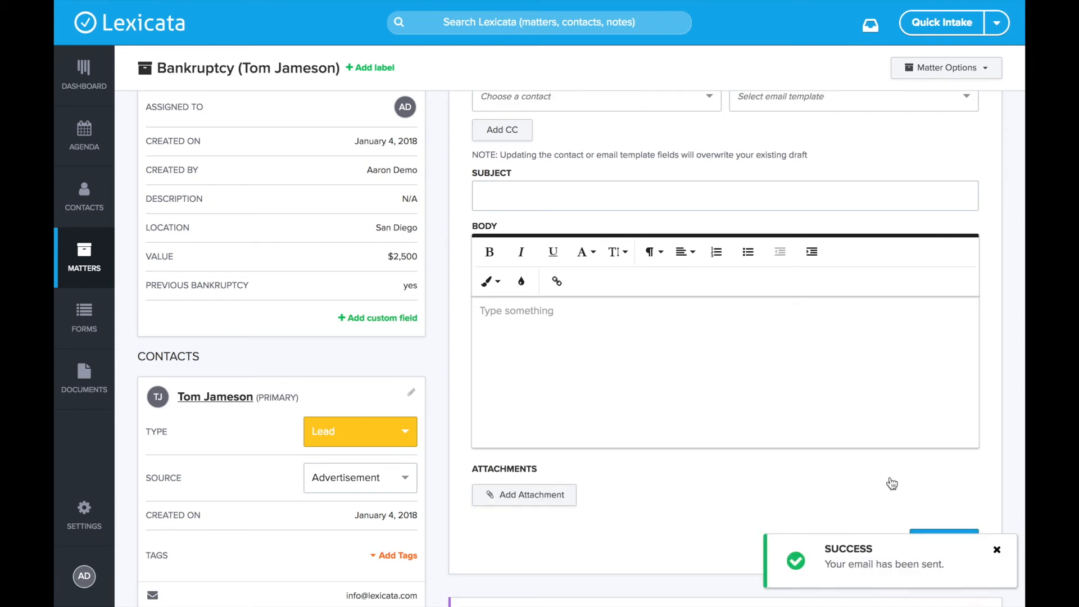
scroll(669, 518, "up", 2)
scroll(669, 518, "up", 2)
left_click(501, 161)
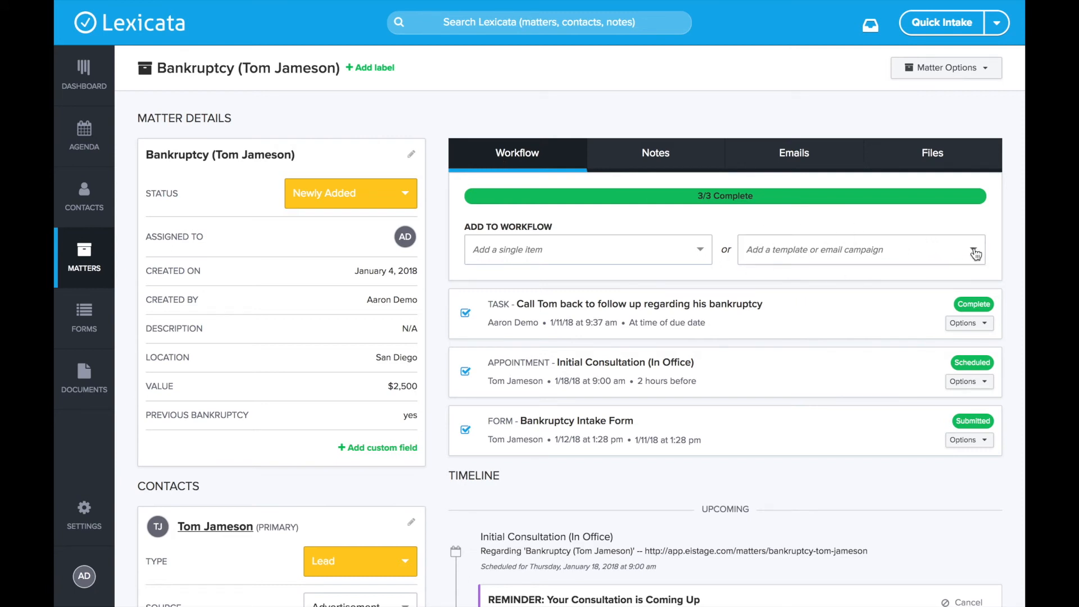
Step: Apply Example Campaign to the Bankruptcy workflow, adding a Referral Partner Check In email scheduled for 2/4/18
left_click(836, 250)
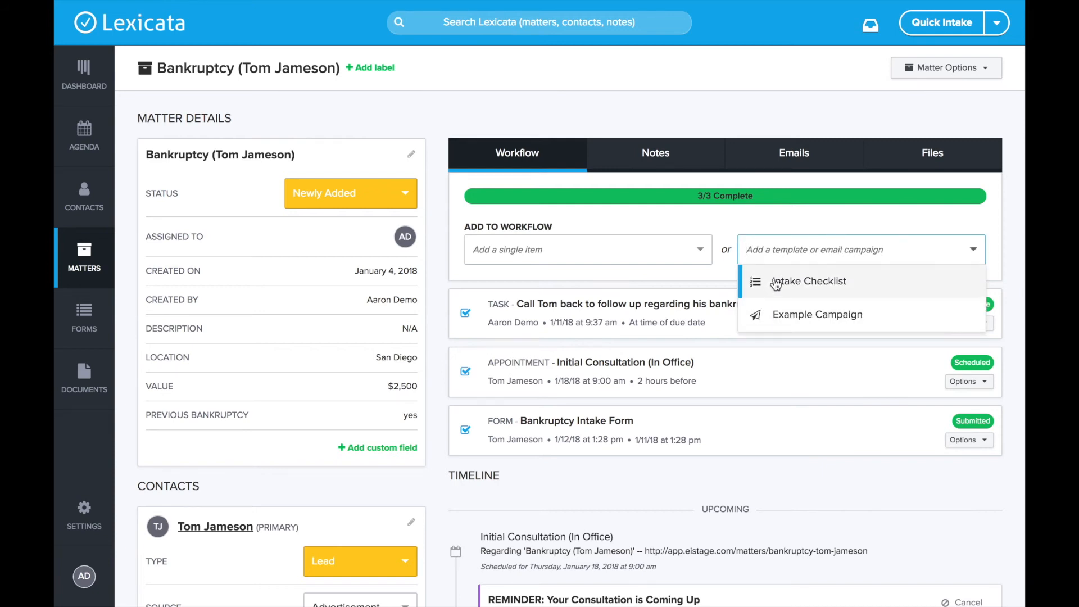
left_click(791, 316)
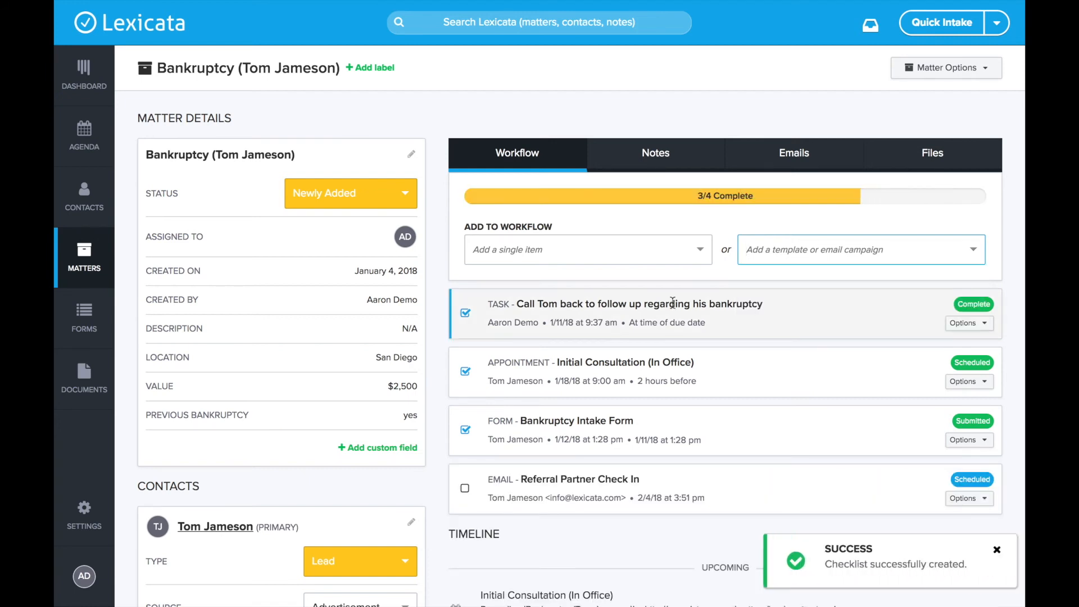
left_click(974, 478)
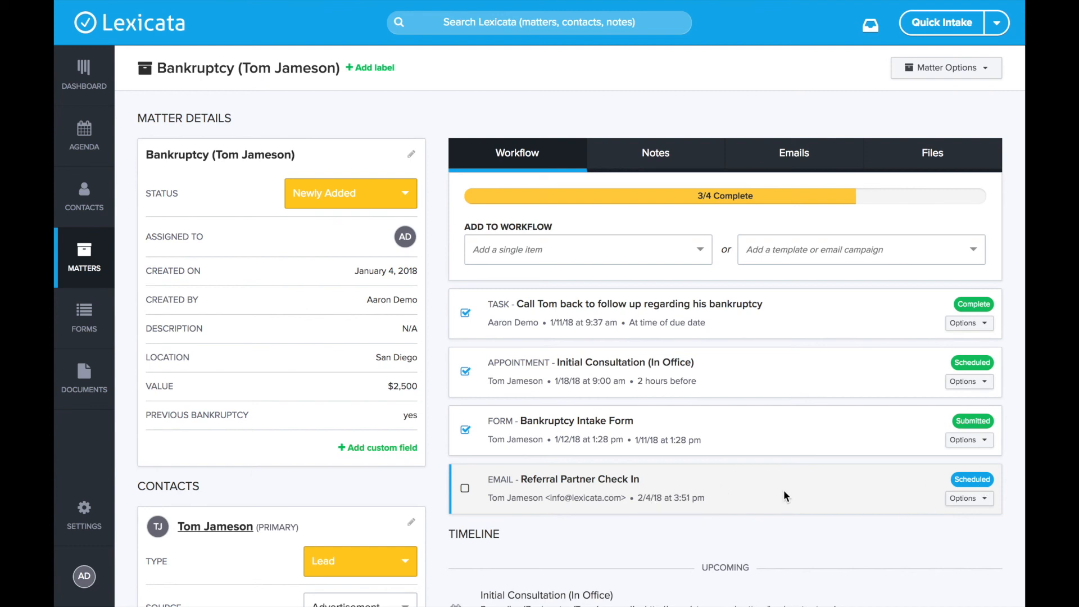
Step: Cancel the scheduled Referral Partner Check In email and confirm the cancellation
left_click(974, 502)
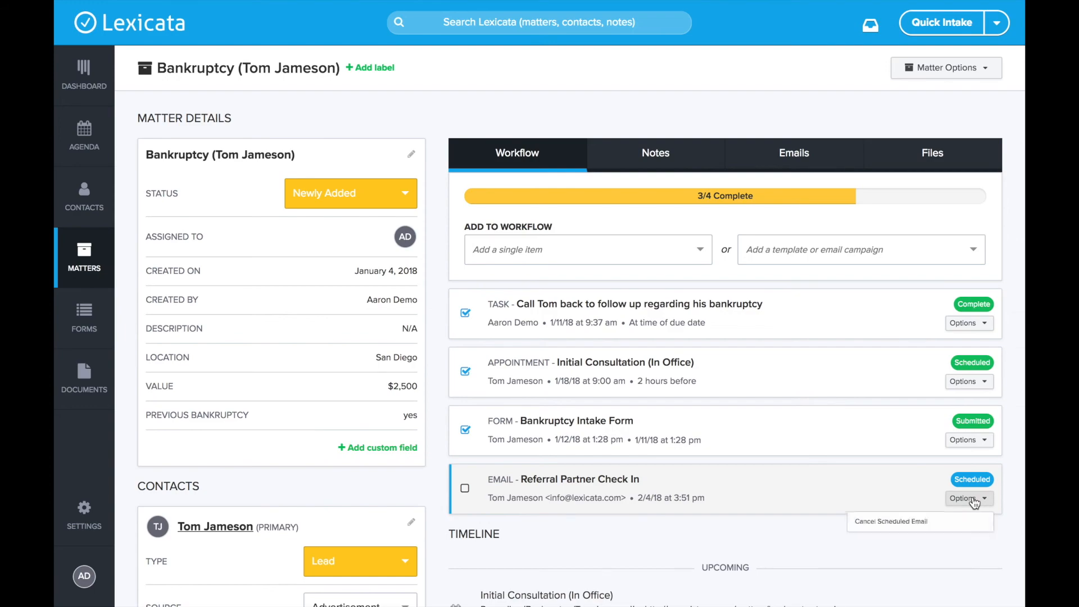
left_click(855, 537)
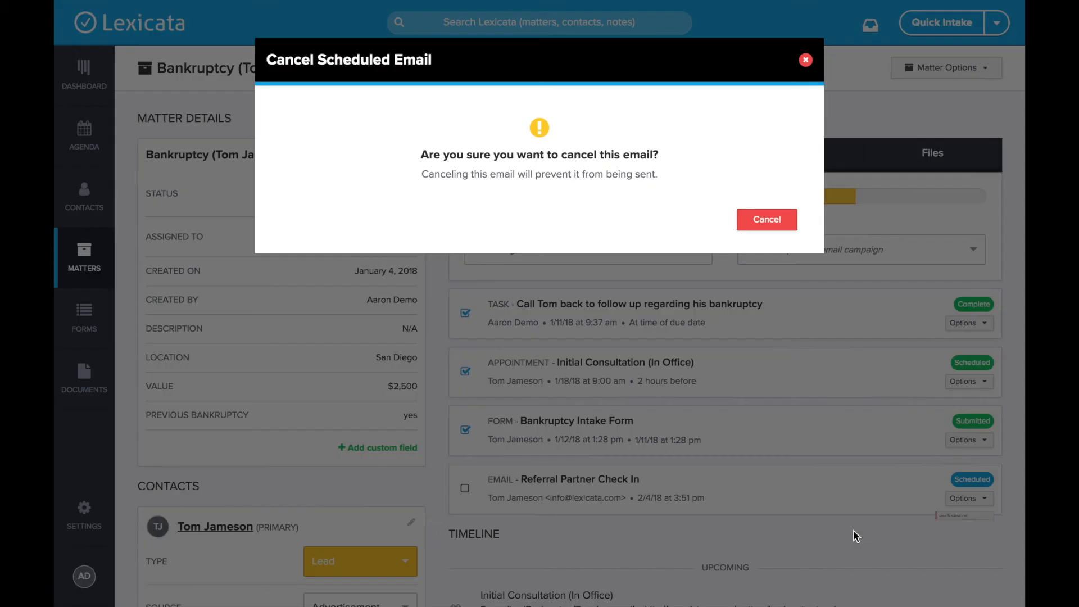
left_click(765, 219)
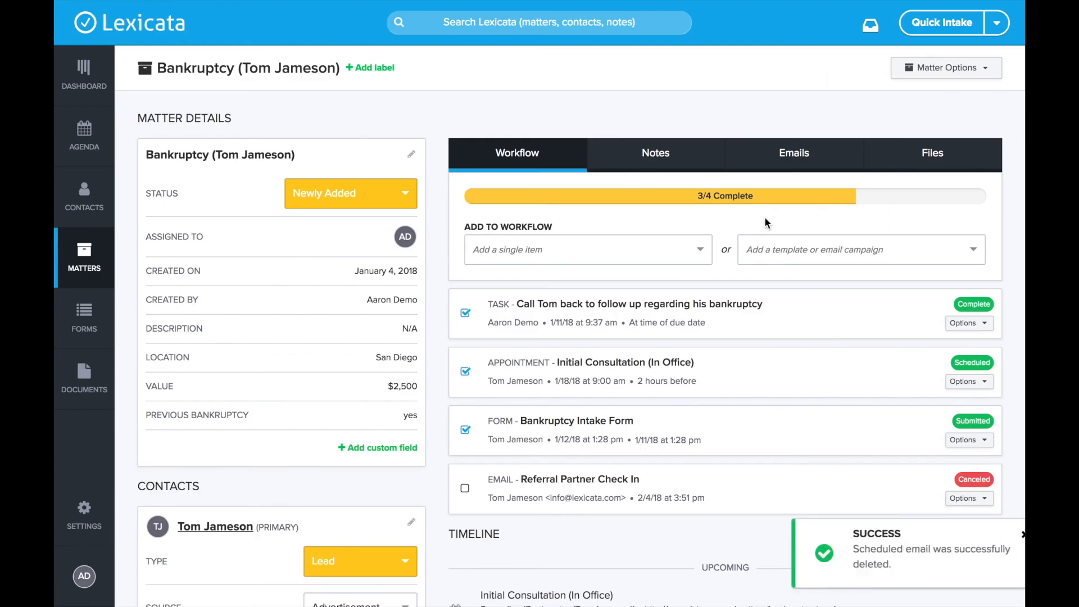
Step: Remove the cancelled email item from the Bankruptcy workflow, leaving it at 3/3 Complete
left_click(967, 498)
left_click(890, 539)
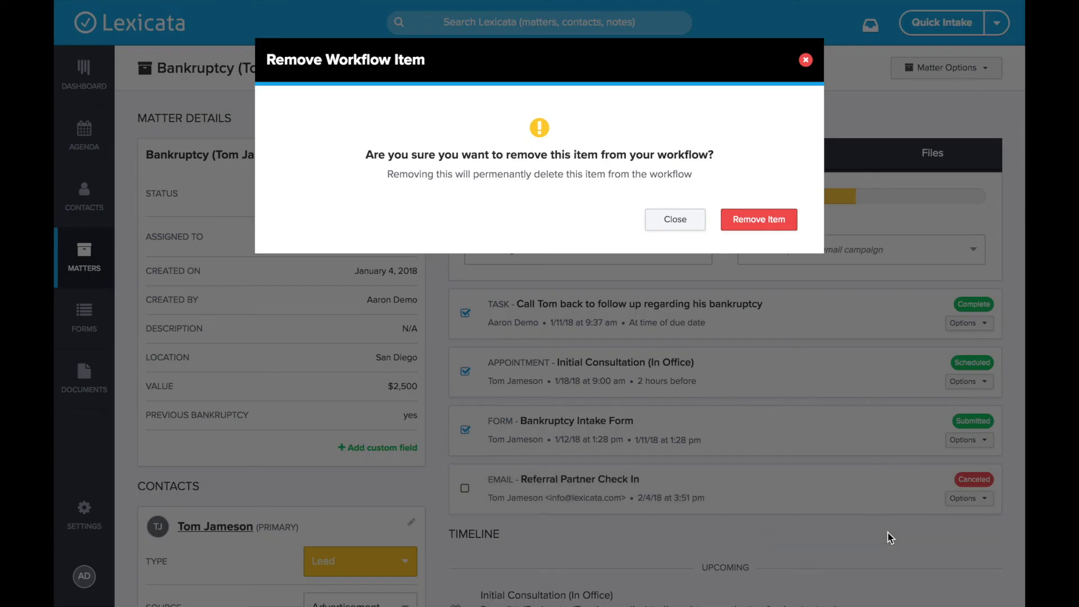
left_click(761, 219)
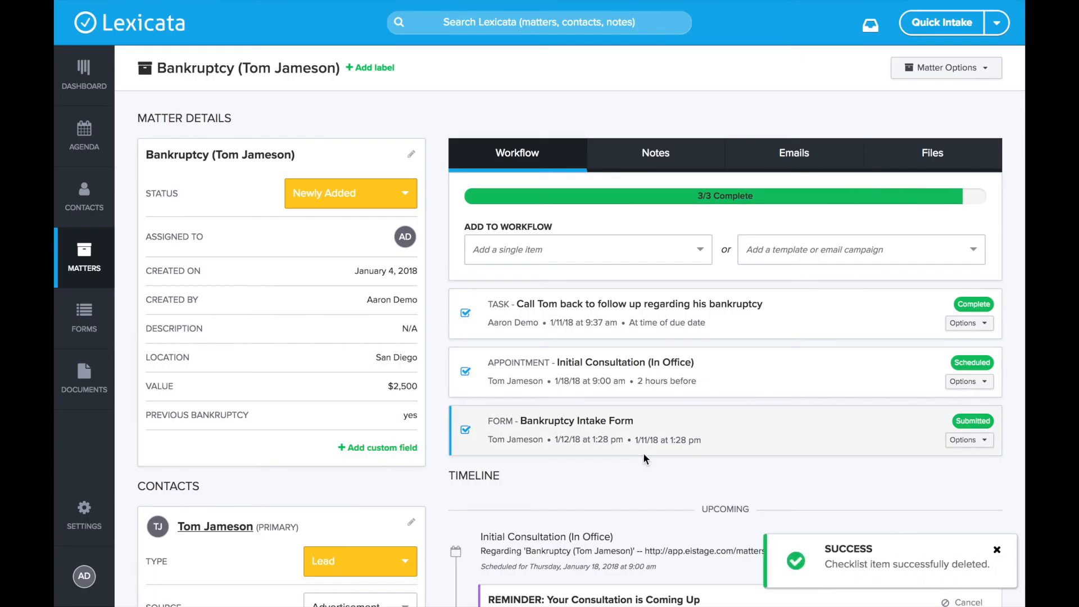